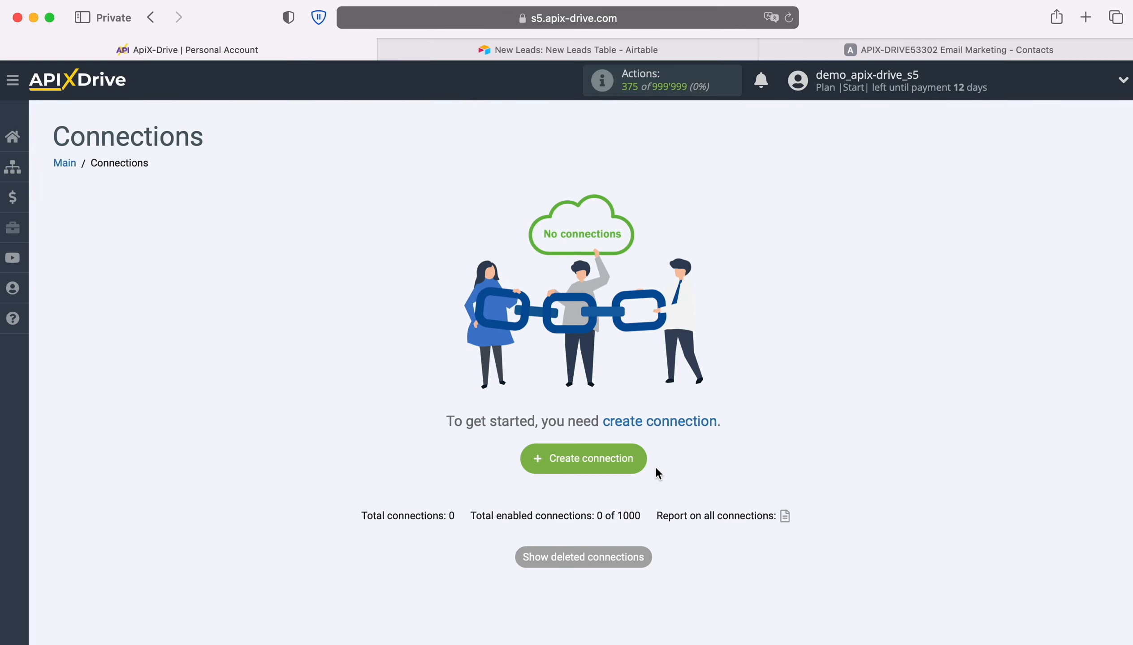
Step: Create a new connection with Airtable as the data source system
{"action": "left_click", "coordinate": [644, 462]}
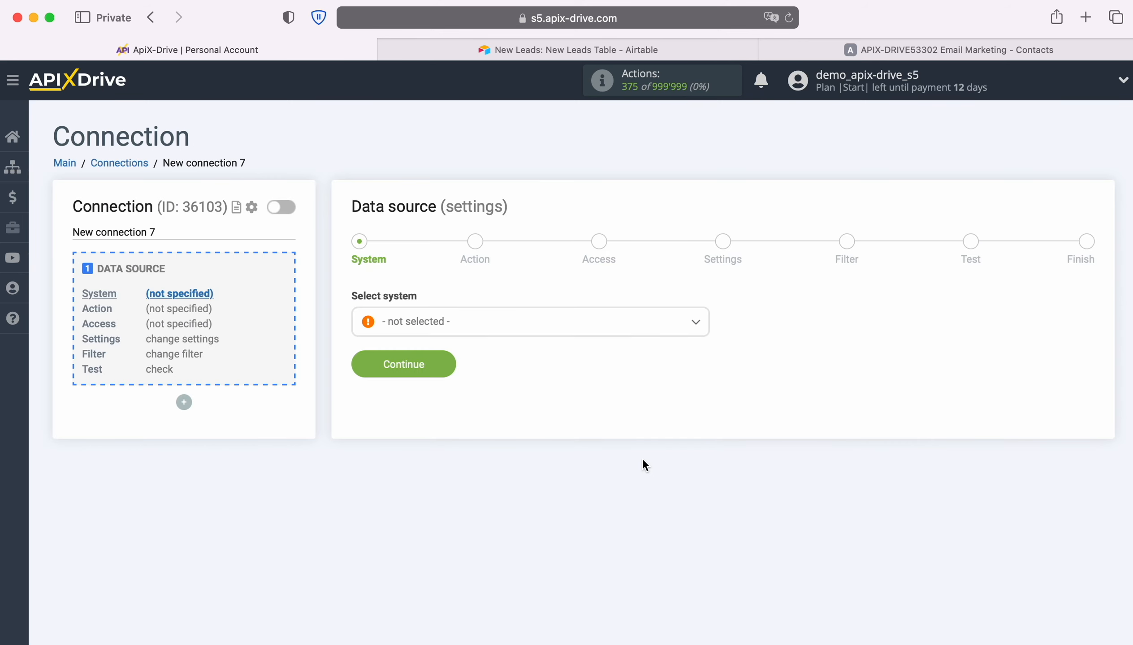
{"action": "left_click", "coordinate": [589, 331]}
{"action": "scroll", "coordinate": [629, 448], "scroll_direction": "down", "scroll_amount": 3}
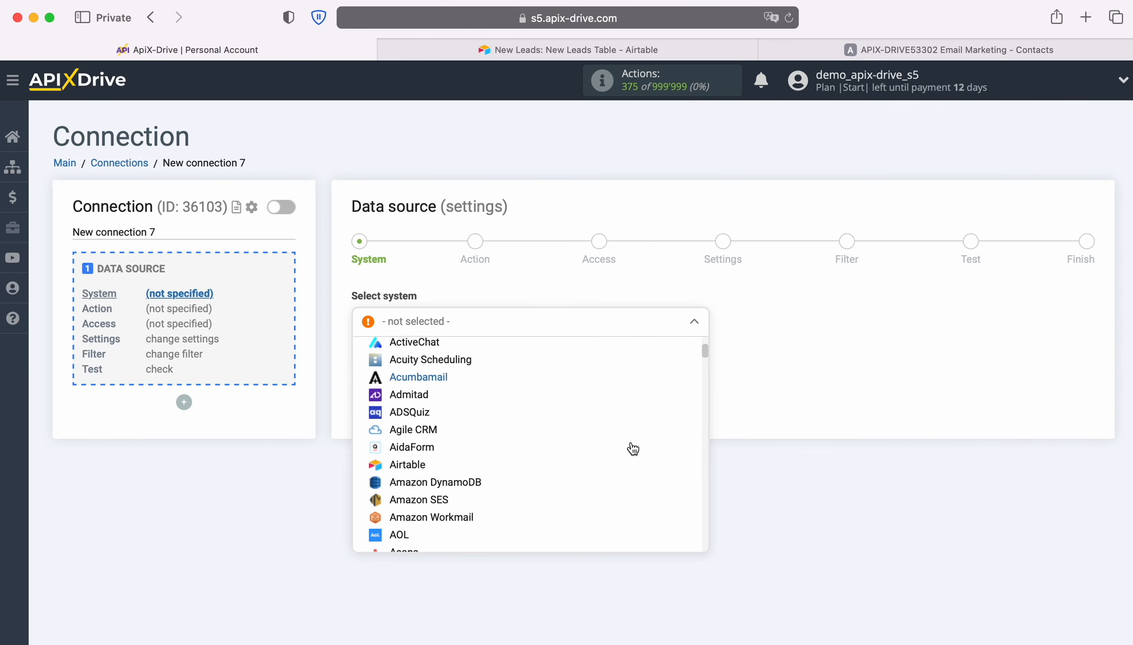
{"action": "left_click", "coordinate": [422, 456]}
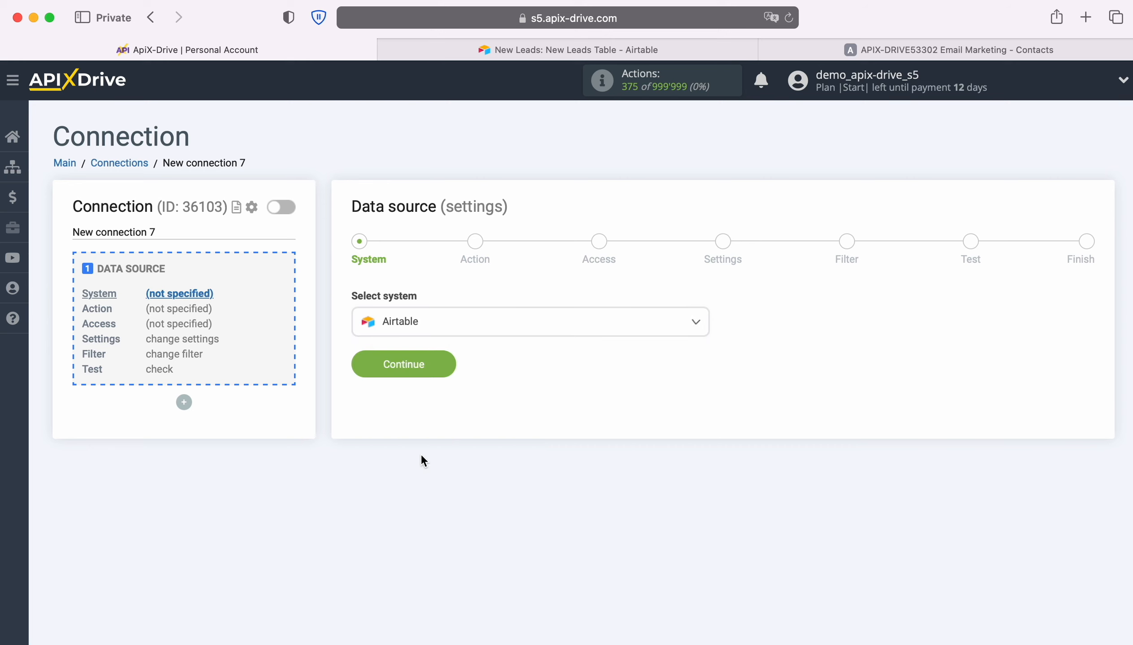
{"action": "left_click", "coordinate": [452, 364]}
Step: Set the Airtable source action to Get ROWS (new) and proceed to the access stage
{"action": "left_click", "coordinate": [522, 326]}
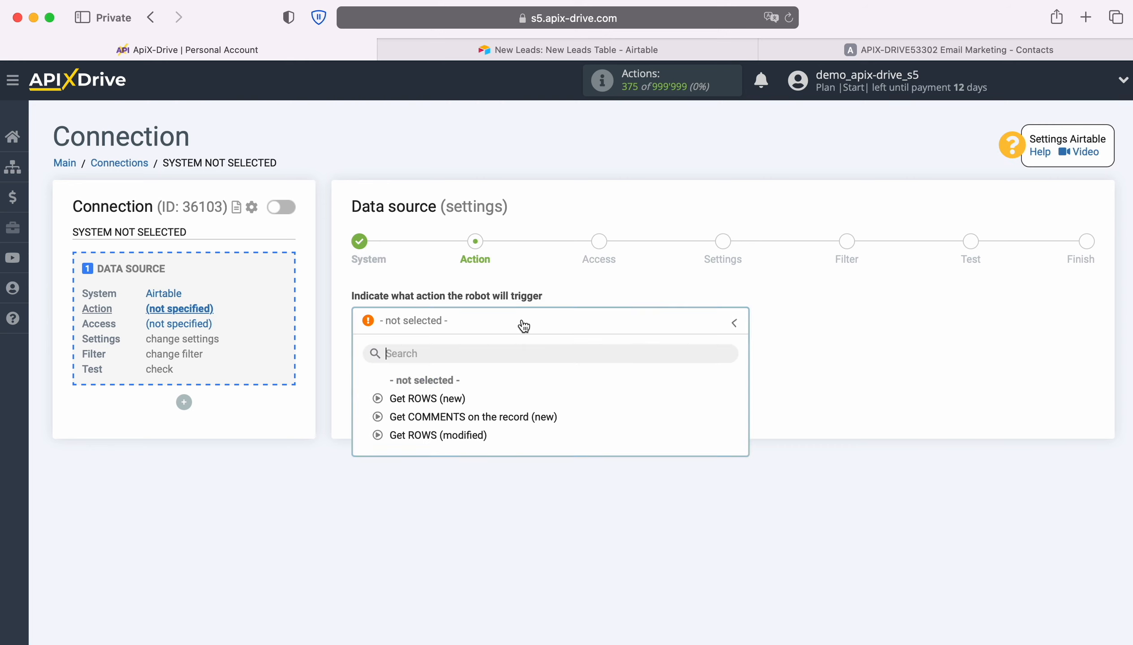
{"action": "left_click", "coordinate": [443, 398]}
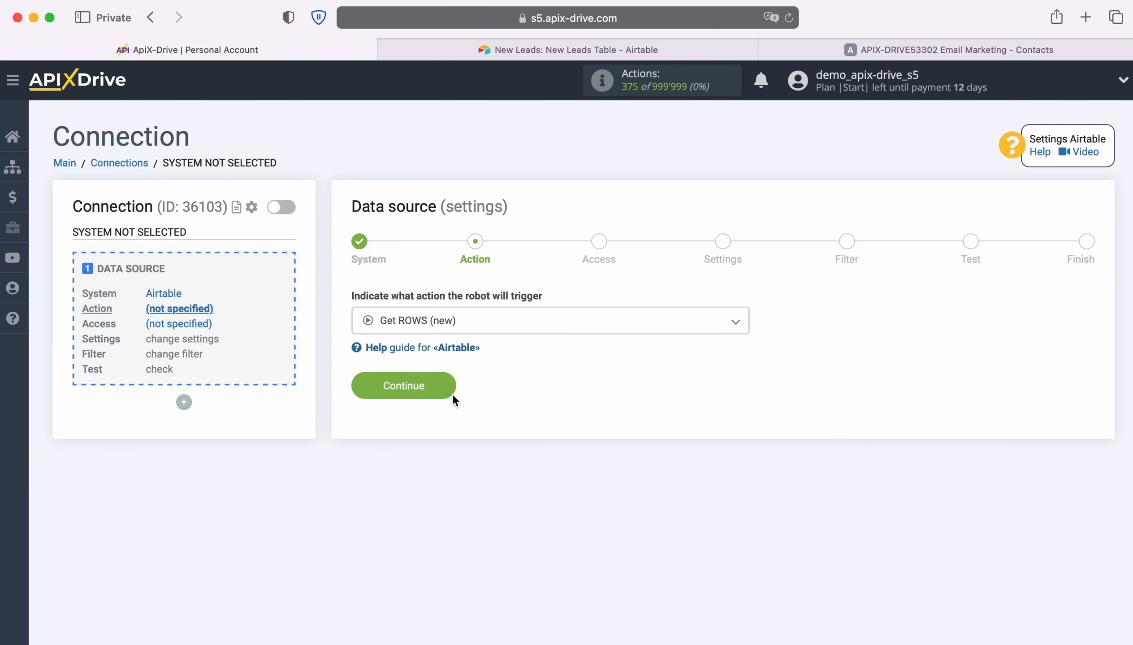
{"action": "left_click", "coordinate": [450, 389]}
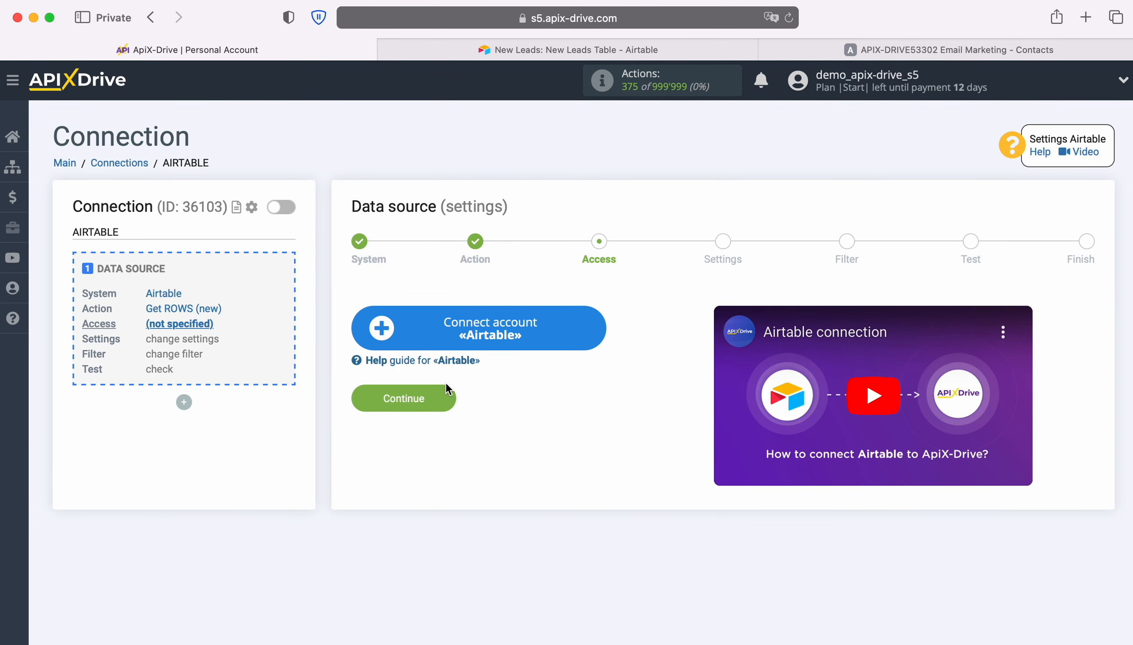
Step: Start connecting an Airtable account and sign in with the saved account email and password
{"action": "left_click", "coordinate": [596, 331]}
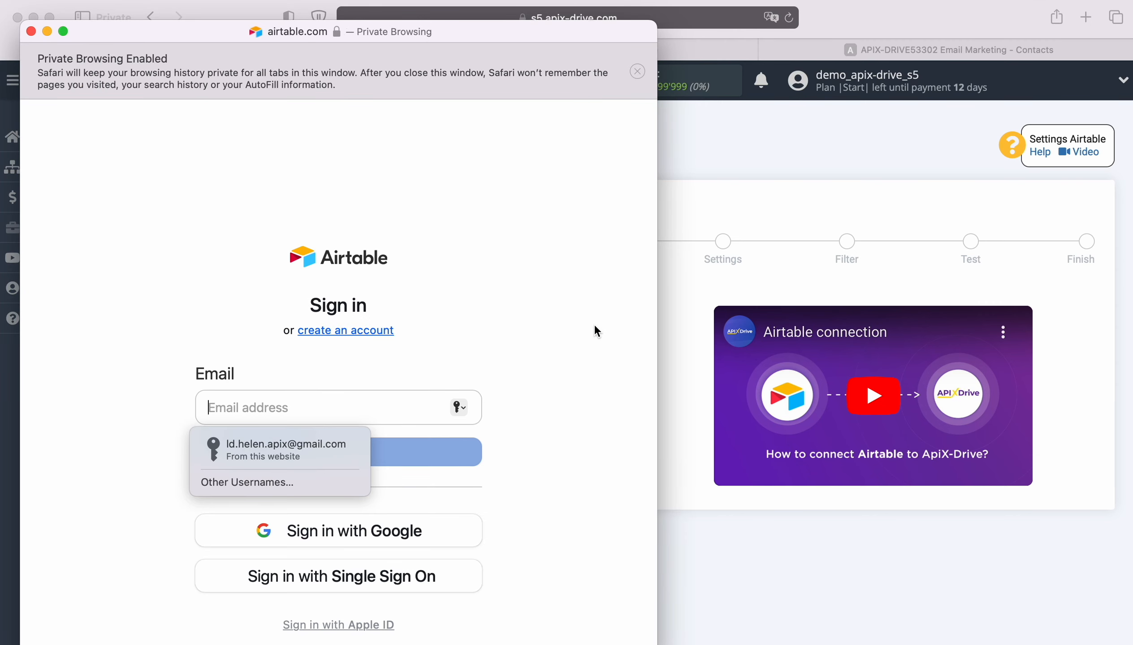
{"action": "left_click", "coordinate": [345, 448]}
{"action": "left_click", "coordinate": [347, 452]}
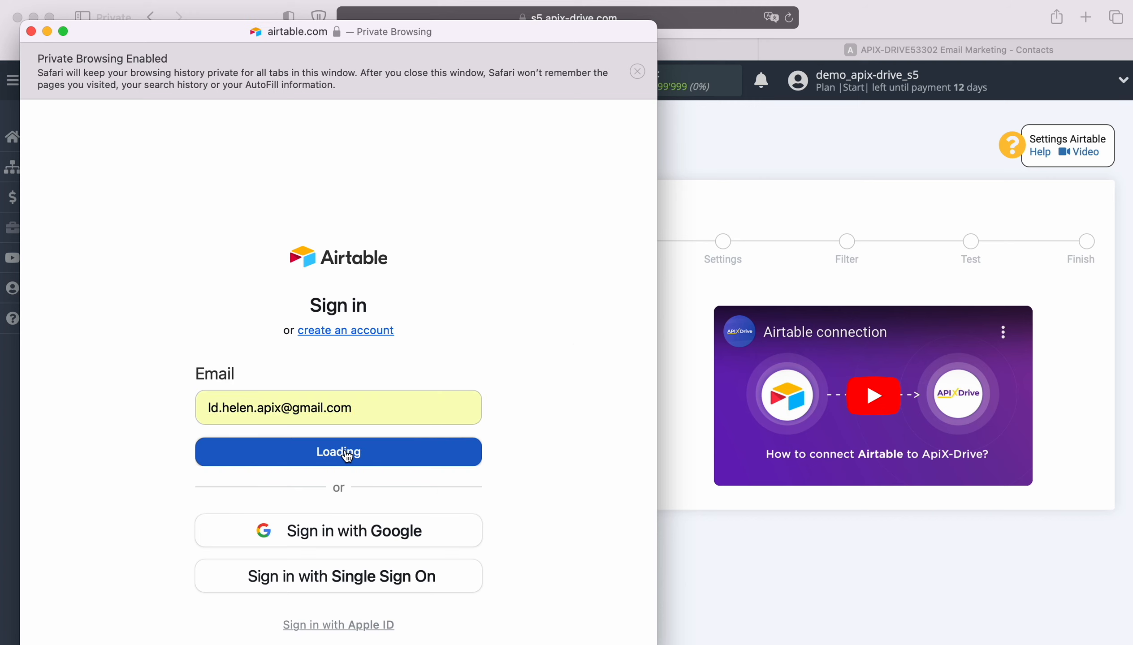
{"action": "left_click", "coordinate": [329, 468]}
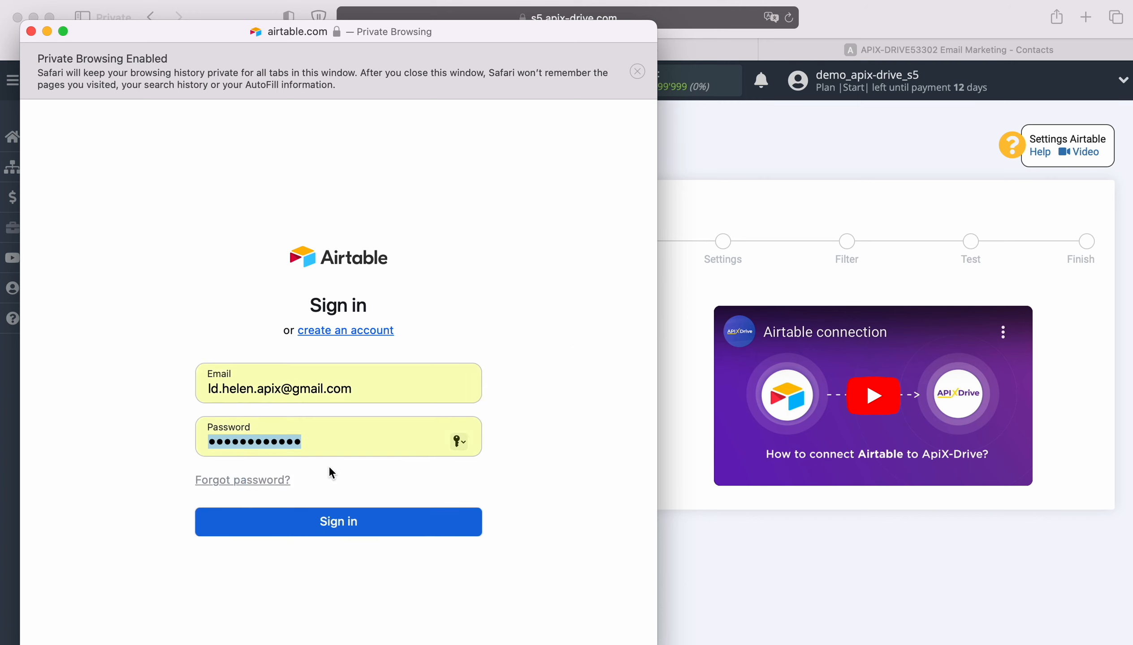
{"action": "left_click", "coordinate": [352, 526]}
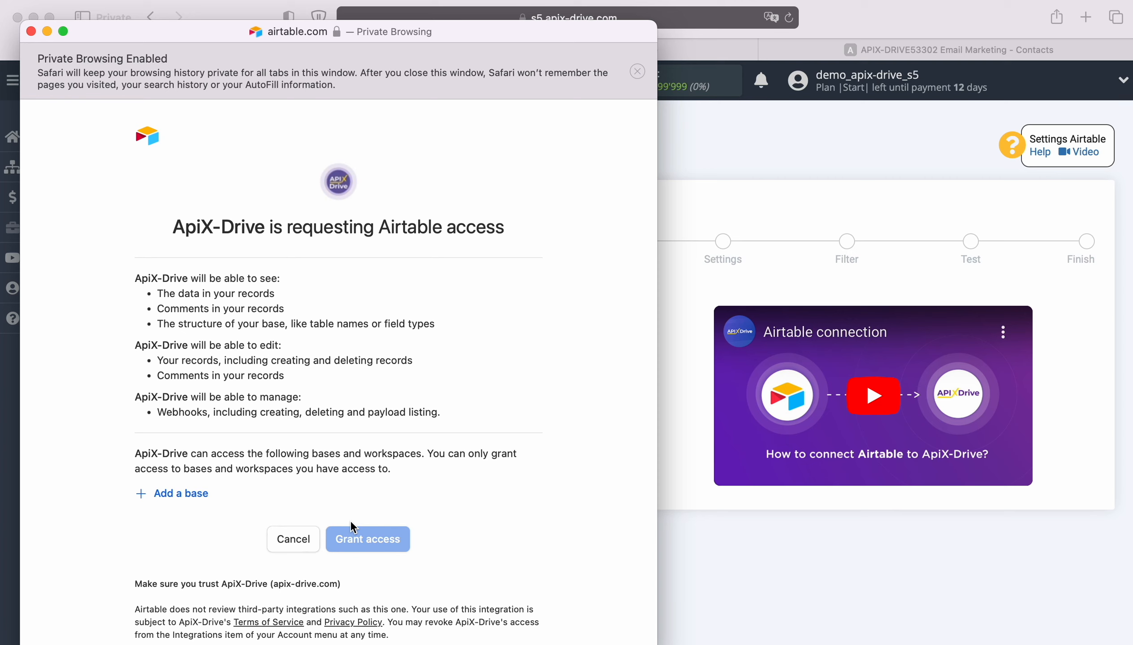
Step: Grant ApiX-Drive access to the New Leads and New Orders bases in Airtable
{"action": "left_click", "coordinate": [181, 494]}
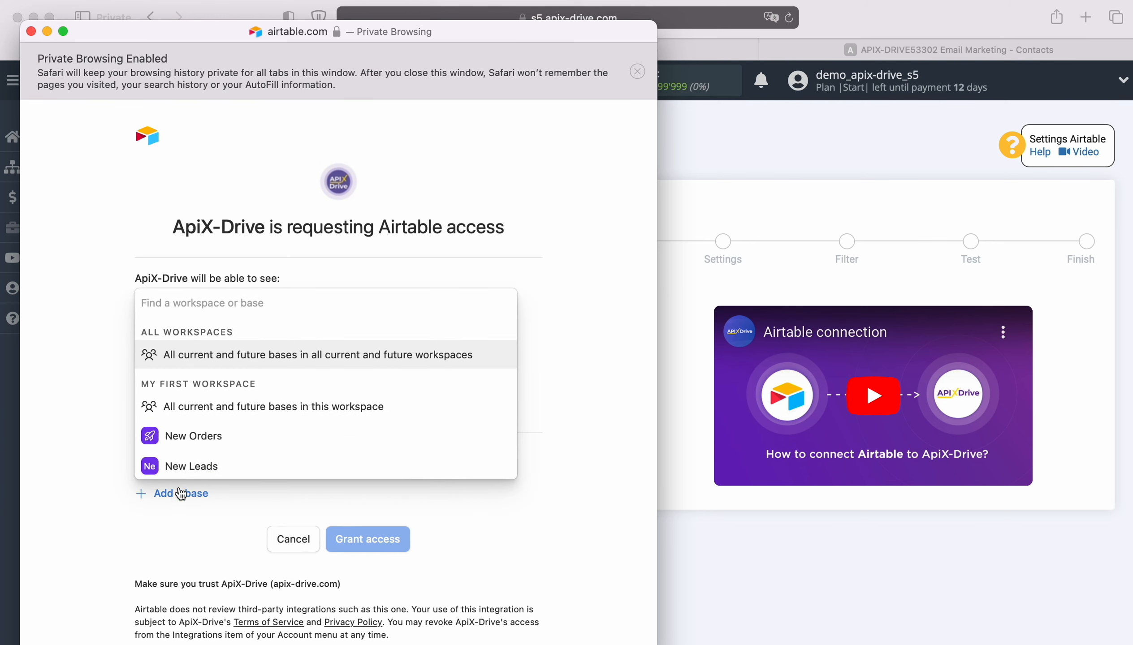
{"action": "left_click", "coordinate": [185, 465]}
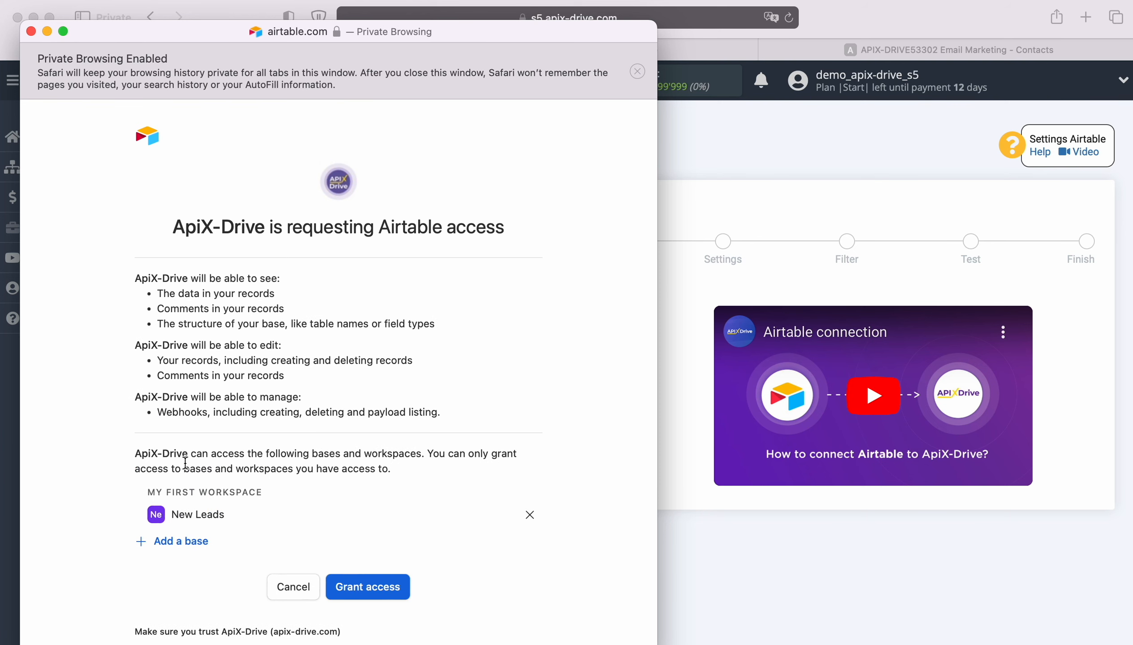
{"action": "left_click", "coordinate": [181, 541]}
{"action": "left_click", "coordinate": [194, 513]}
{"action": "scroll", "coordinate": [402, 526], "scroll_direction": "down", "scroll_amount": 2}
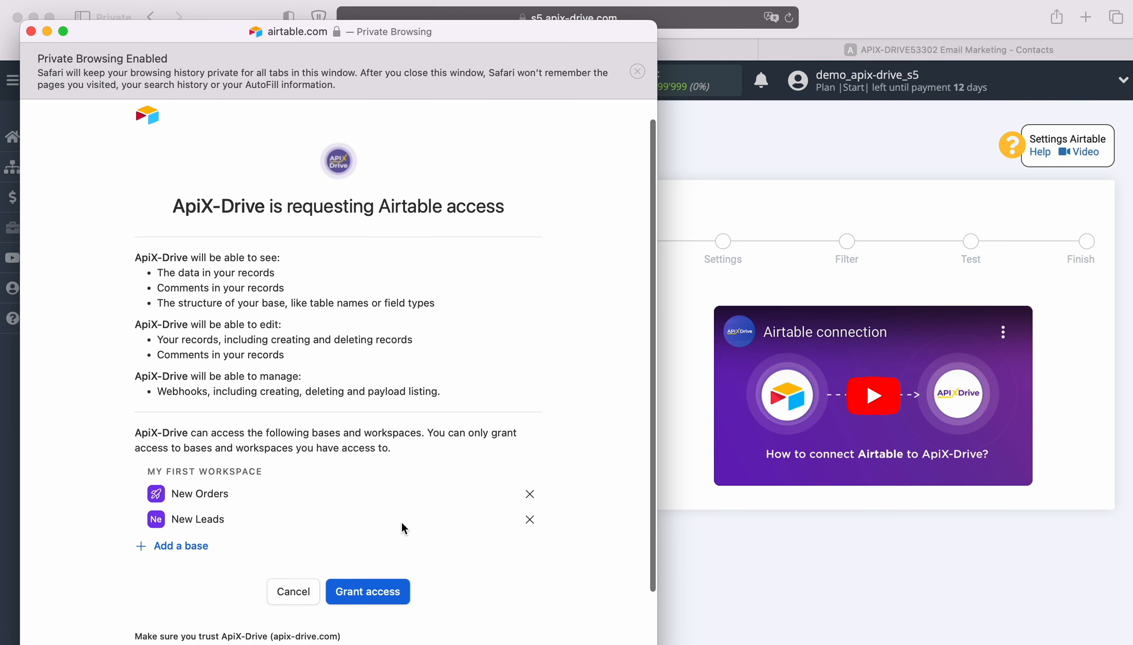
{"action": "scroll", "coordinate": [401, 521], "scroll_direction": "down", "scroll_amount": 1}
{"action": "left_click", "coordinate": [388, 547]}
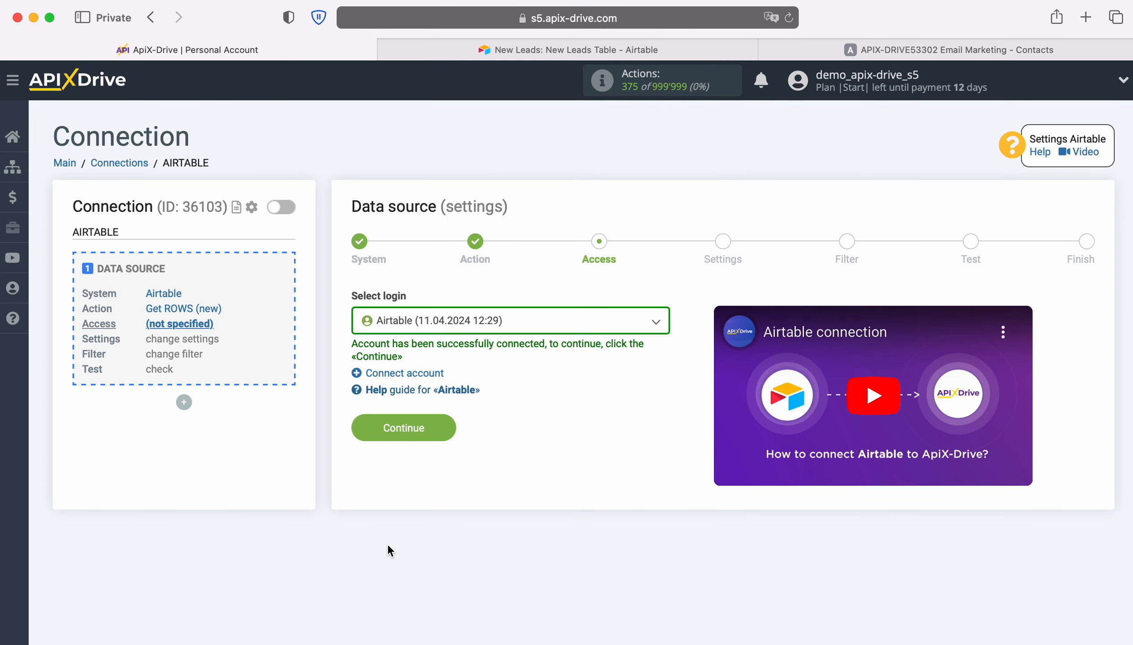
Step: Choose the newly connected Airtable login for the data source and proceed to its settings
{"action": "left_click", "coordinate": [582, 330]}
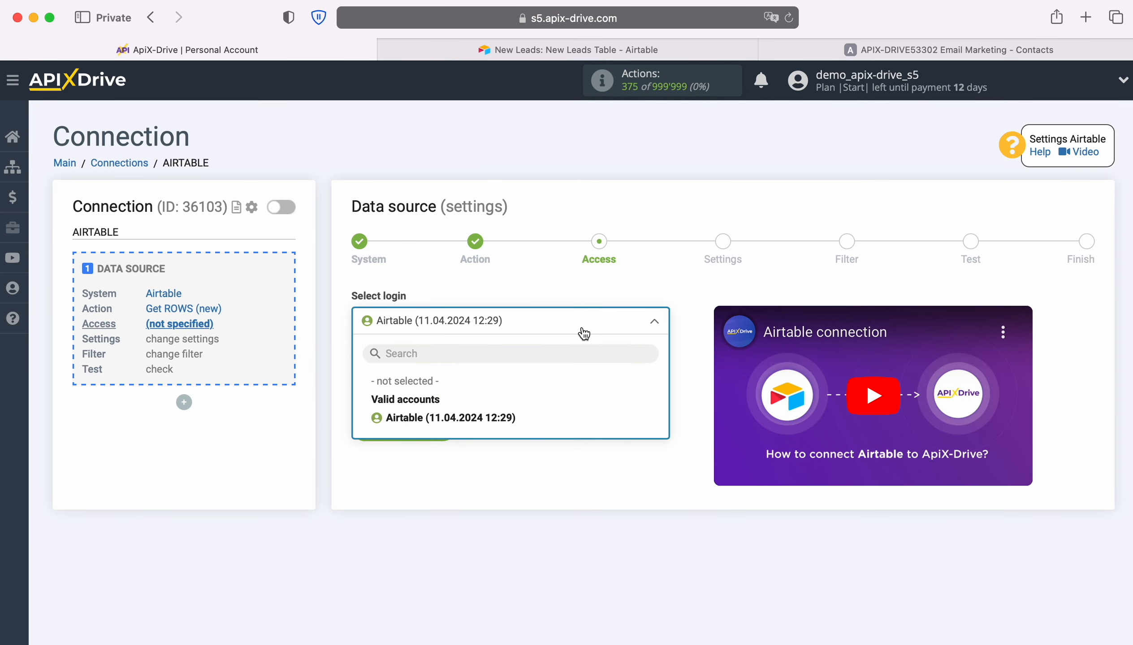
{"action": "left_click", "coordinate": [508, 415]}
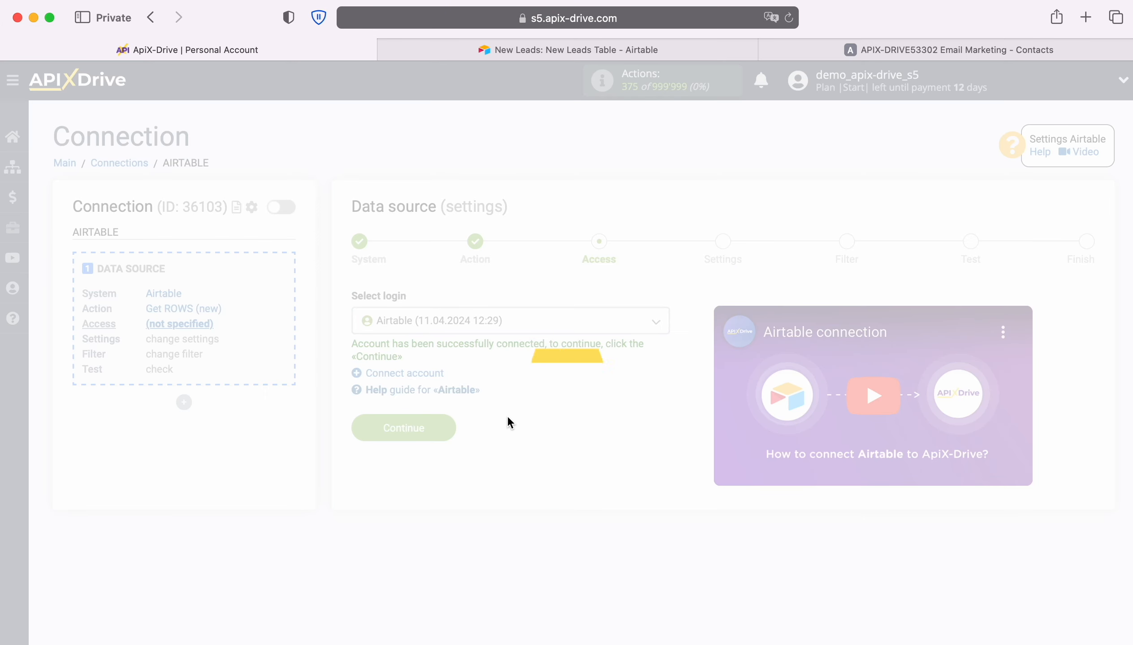
{"action": "left_click", "coordinate": [451, 425]}
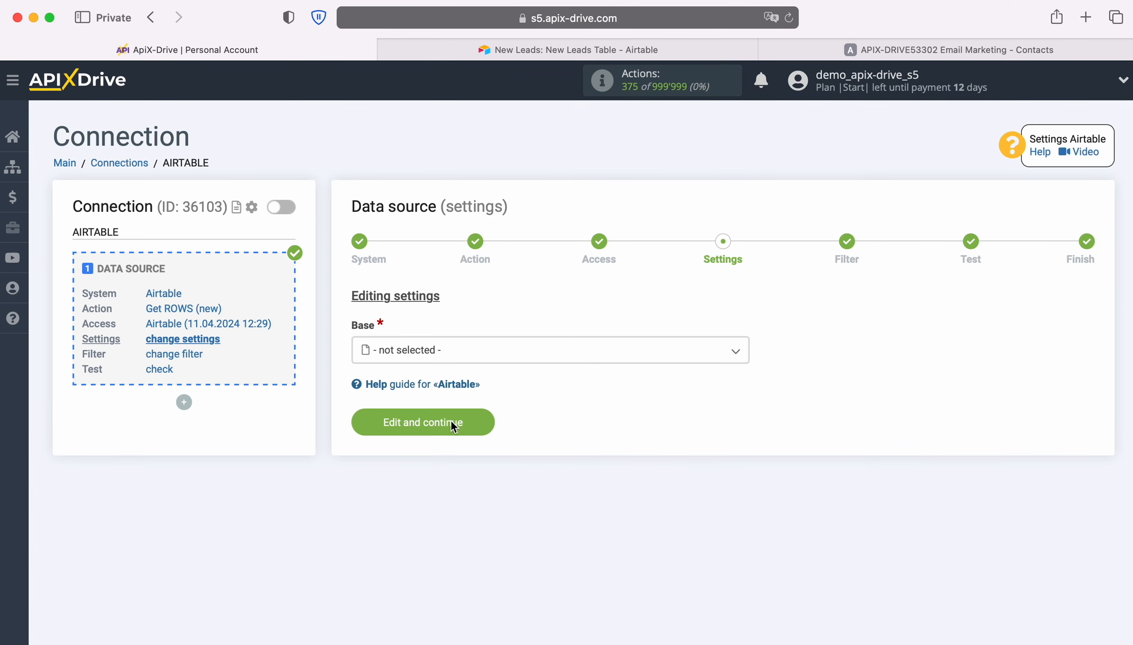
Step: Set the source base to New Leads and the table to New Leads Table, and open the «Created time» column choices
{"action": "left_click", "coordinate": [481, 355]}
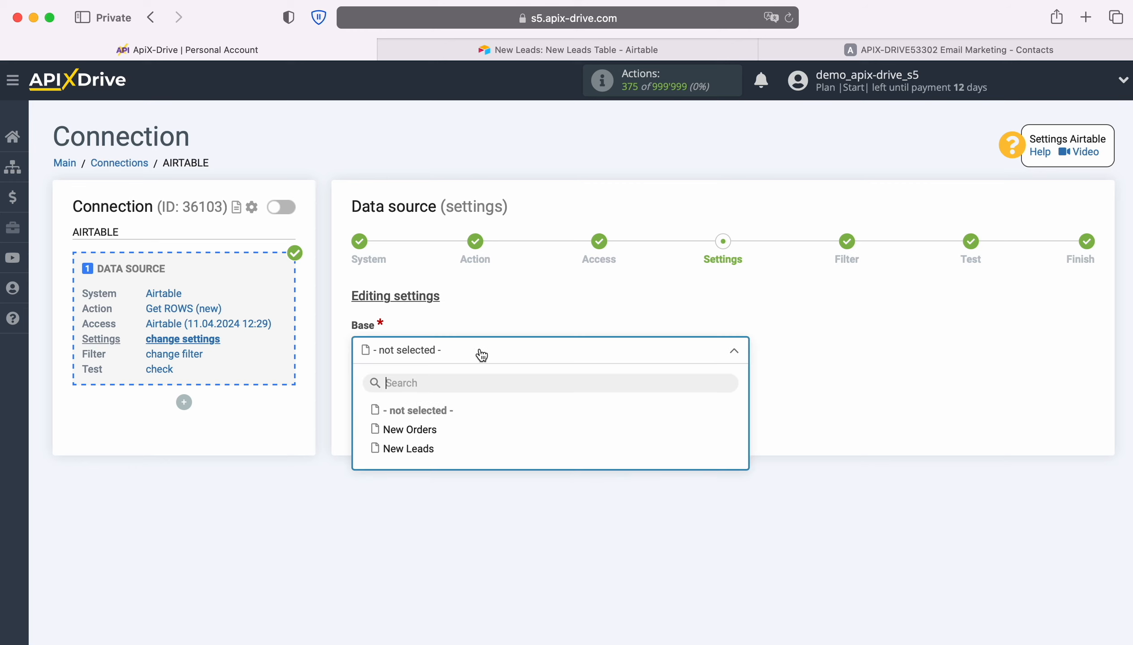
{"action": "left_click", "coordinate": [420, 448]}
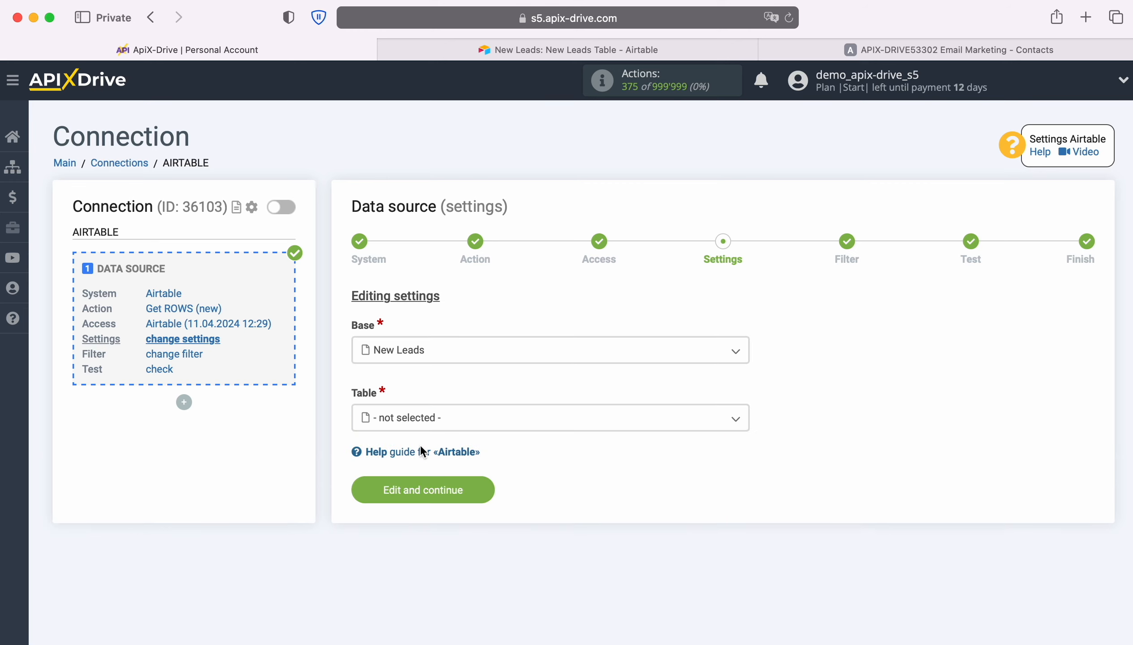
{"action": "left_click", "coordinate": [440, 424]}
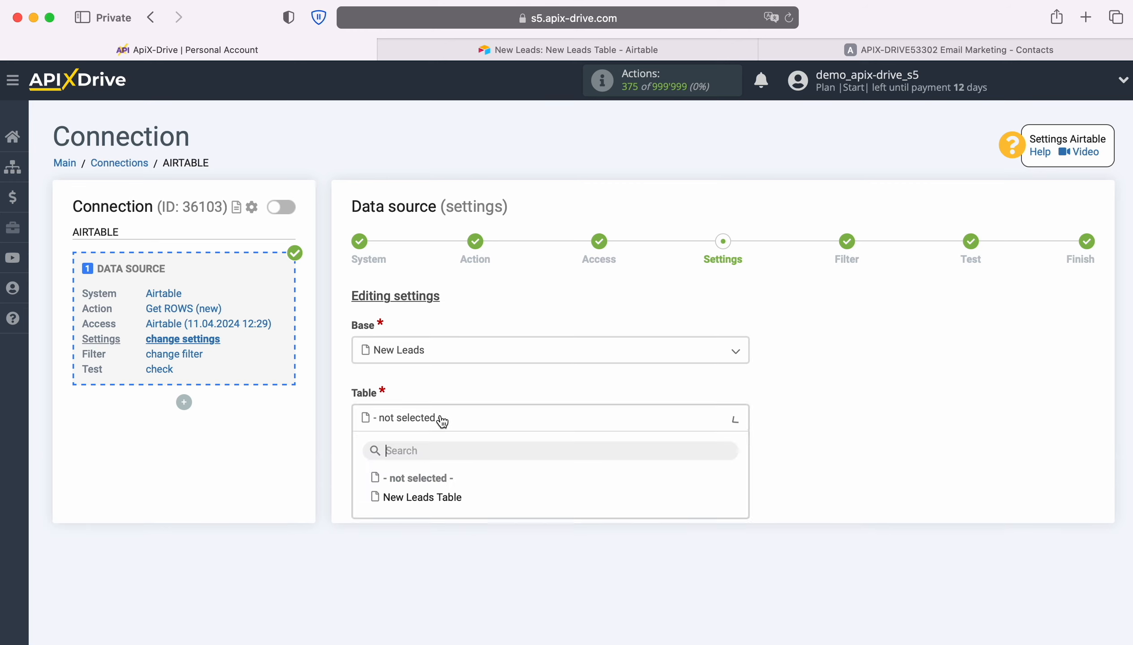
{"action": "left_click", "coordinate": [439, 499]}
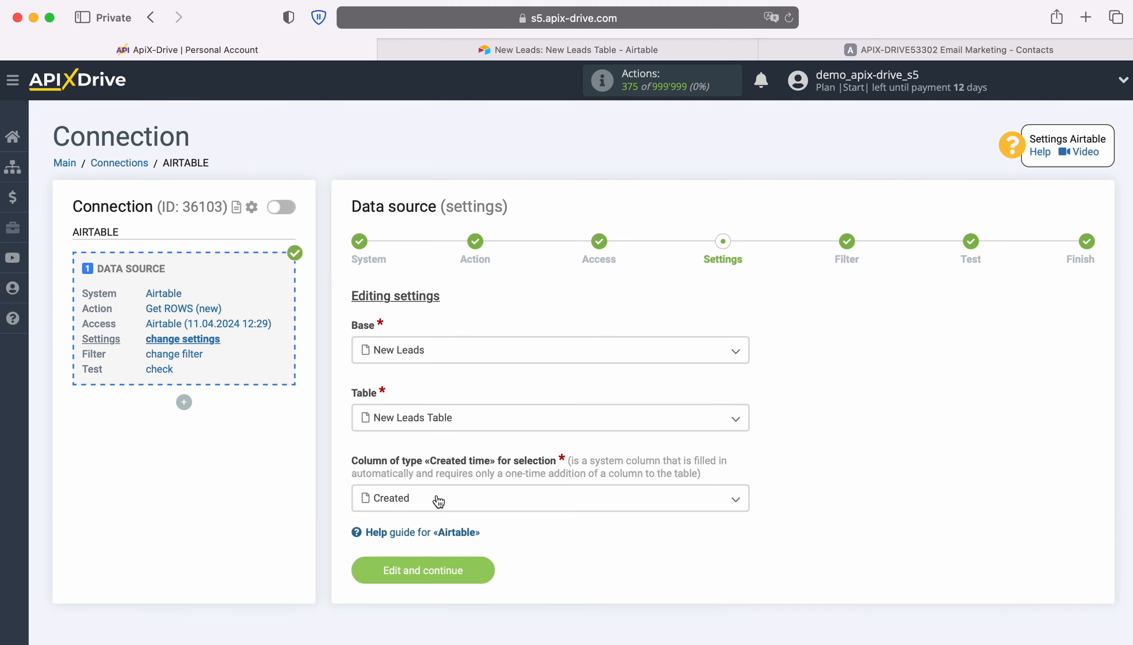
{"action": "left_click", "coordinate": [438, 502]}
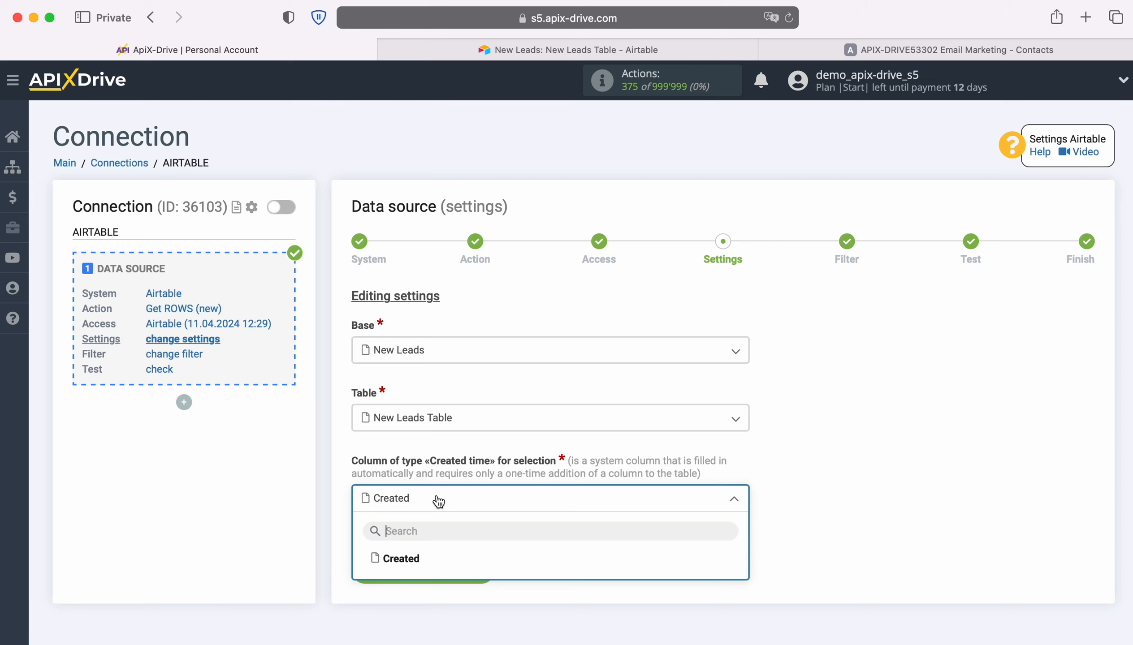
Step: Switch to Airtable, look up the Created time field type for a new column without adding one, and return to ApiX-Drive
{"action": "left_click", "coordinate": [484, 54]}
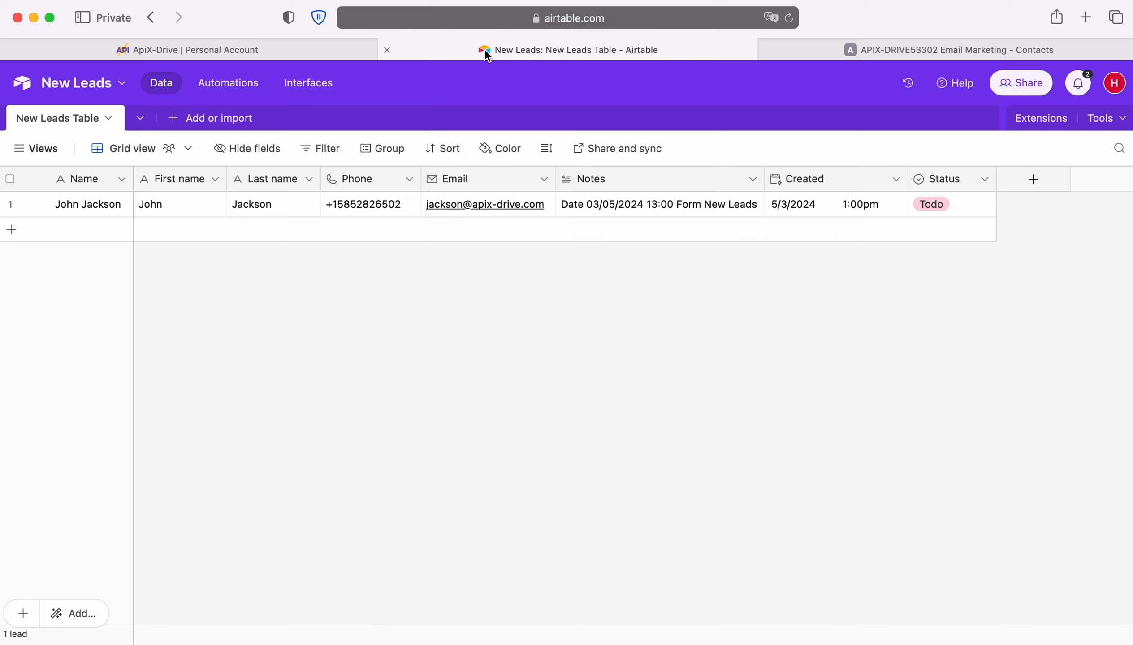
{"action": "left_click", "coordinate": [1034, 179]}
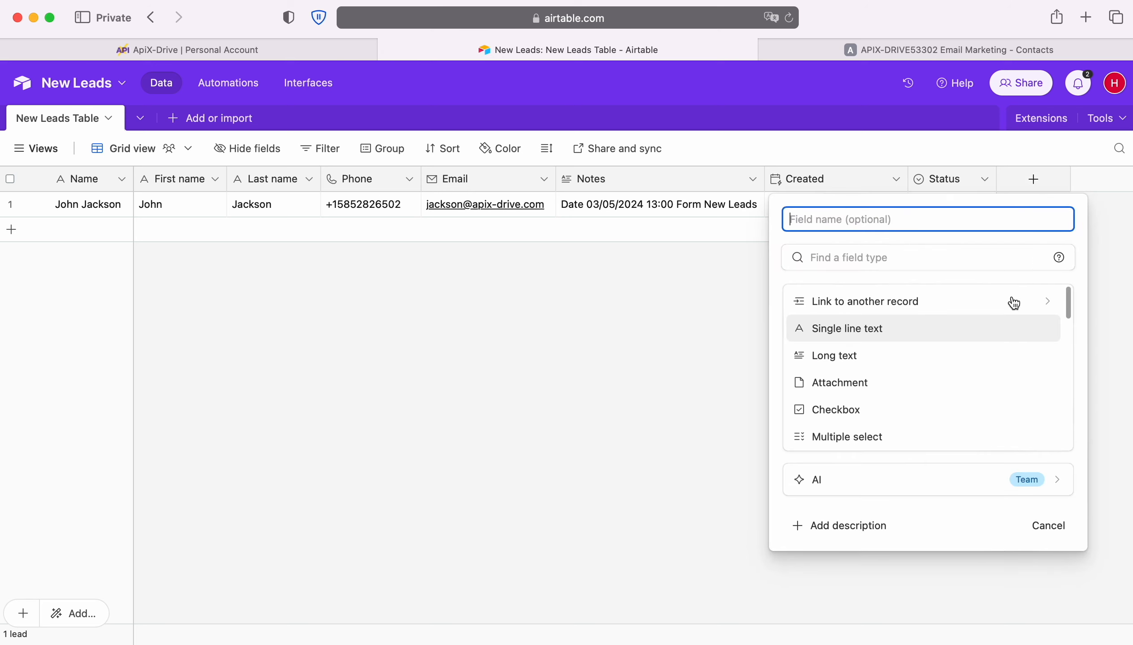
{"action": "scroll", "coordinate": [982, 397], "scroll_direction": "down", "scroll_amount": 5}
{"action": "scroll", "coordinate": [984, 402], "scroll_direction": "down", "scroll_amount": 8}
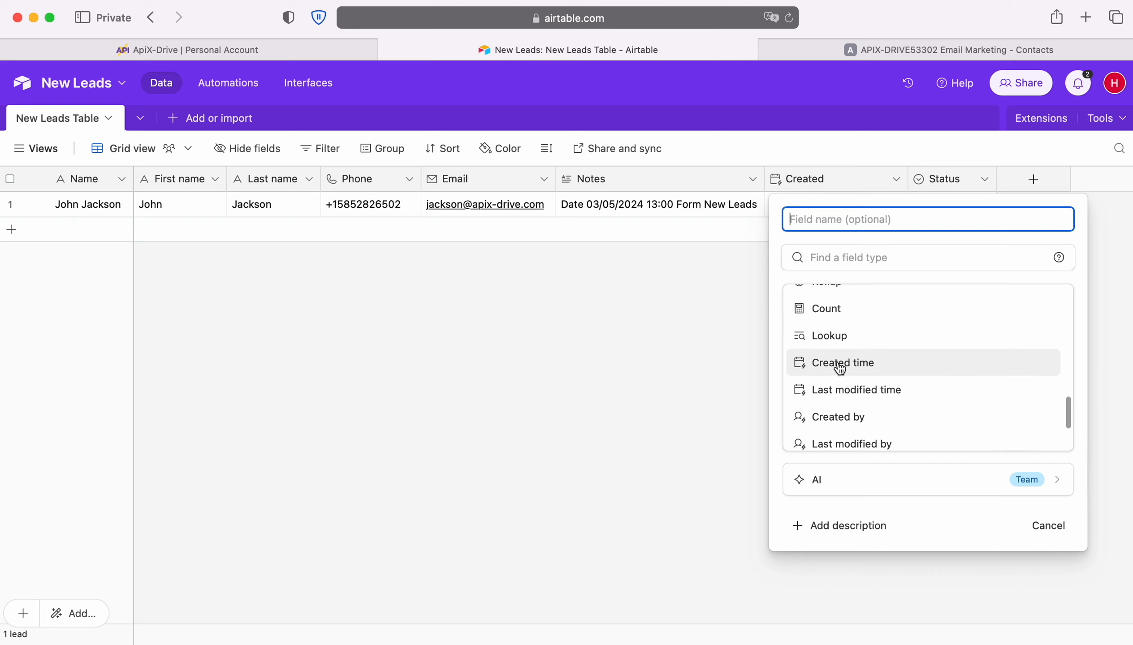
{"action": "left_click", "coordinate": [713, 338]}
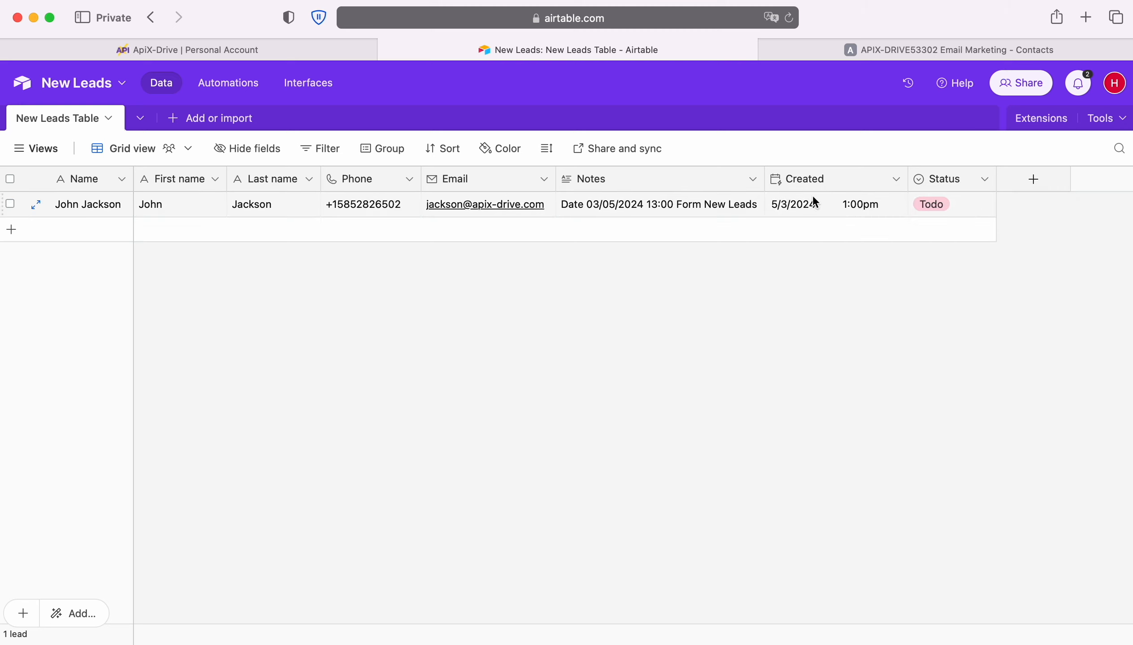
{"action": "left_click", "coordinate": [132, 50]}
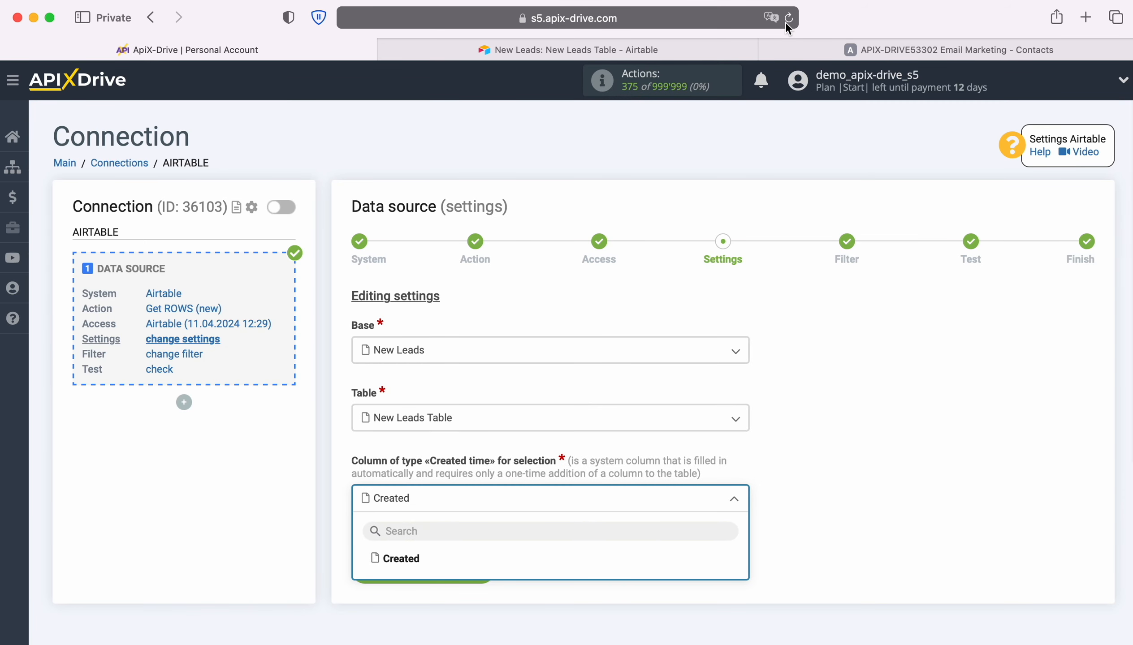
Step: Select Created as the «Created time» column and complete the data source setup without a filter, accepting the test data
{"action": "left_click", "coordinate": [390, 556]}
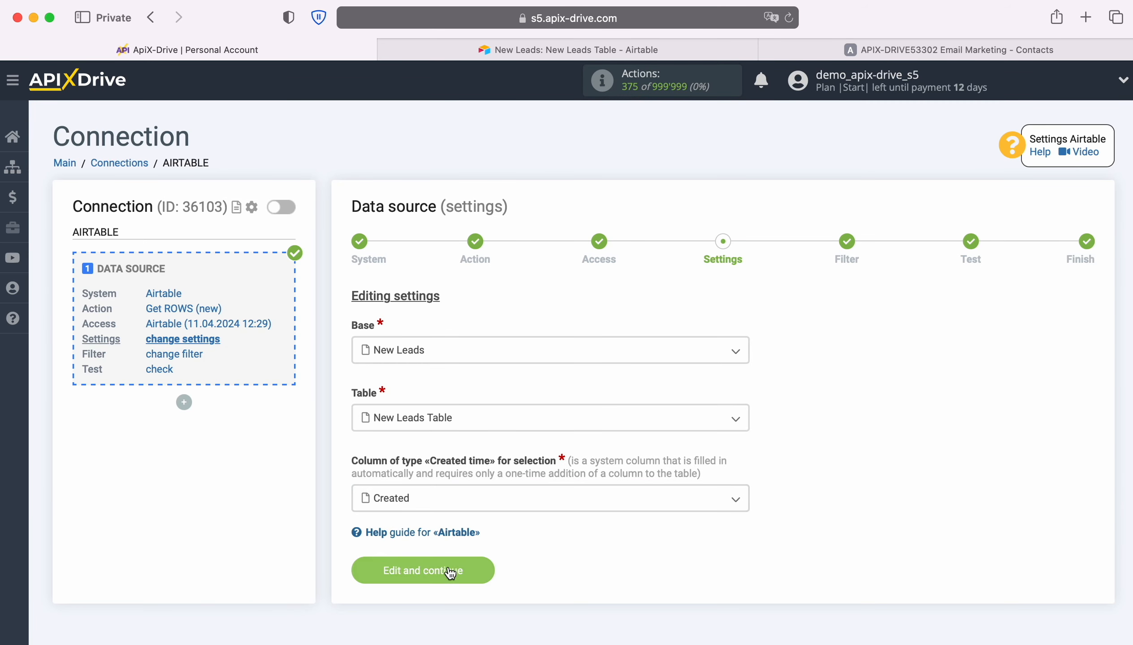
{"action": "left_click", "coordinate": [480, 570]}
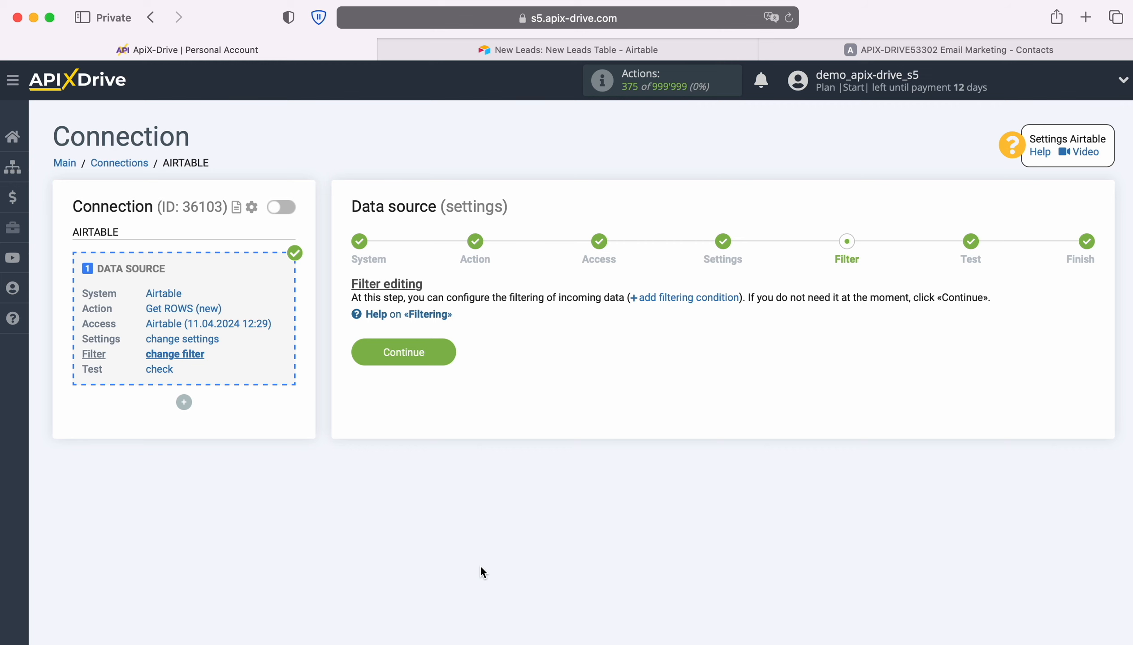
{"action": "left_click", "coordinate": [445, 353]}
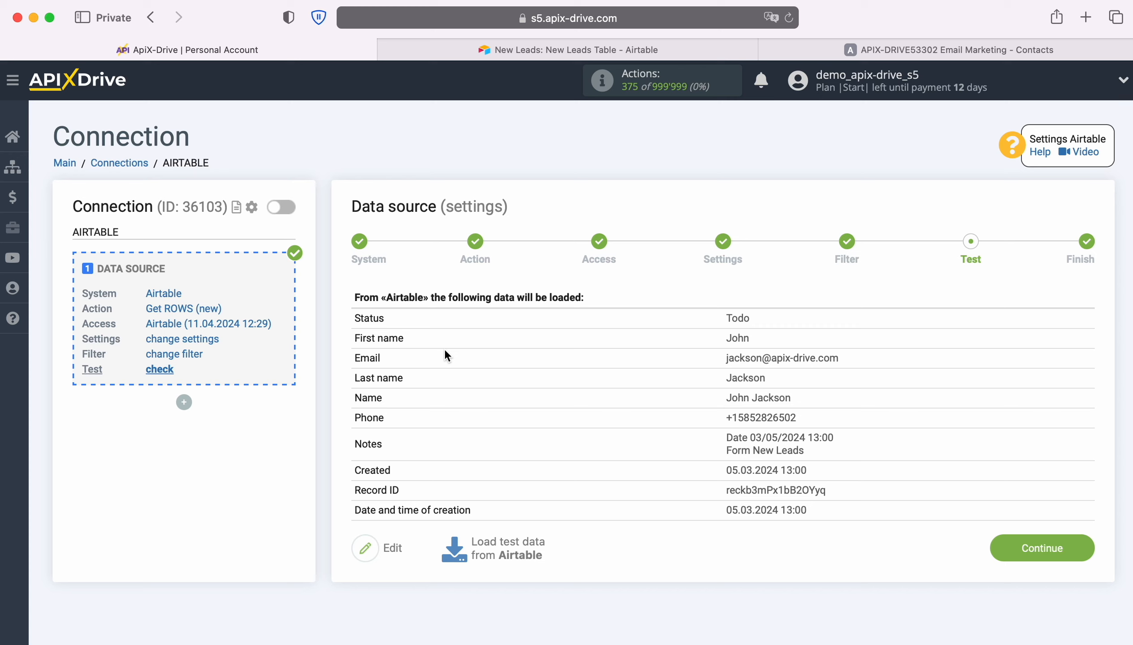
{"action": "left_click", "coordinate": [1090, 547]}
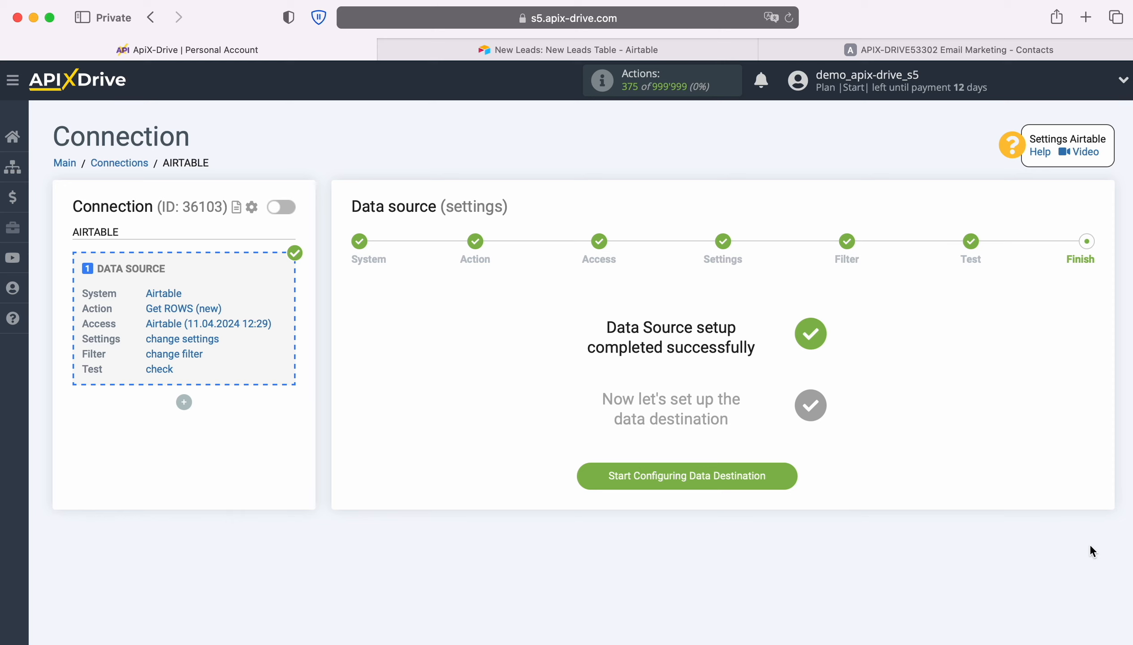
Step: Start configuring the data destination with ActiveCampaign as its system
{"action": "left_click", "coordinate": [790, 473]}
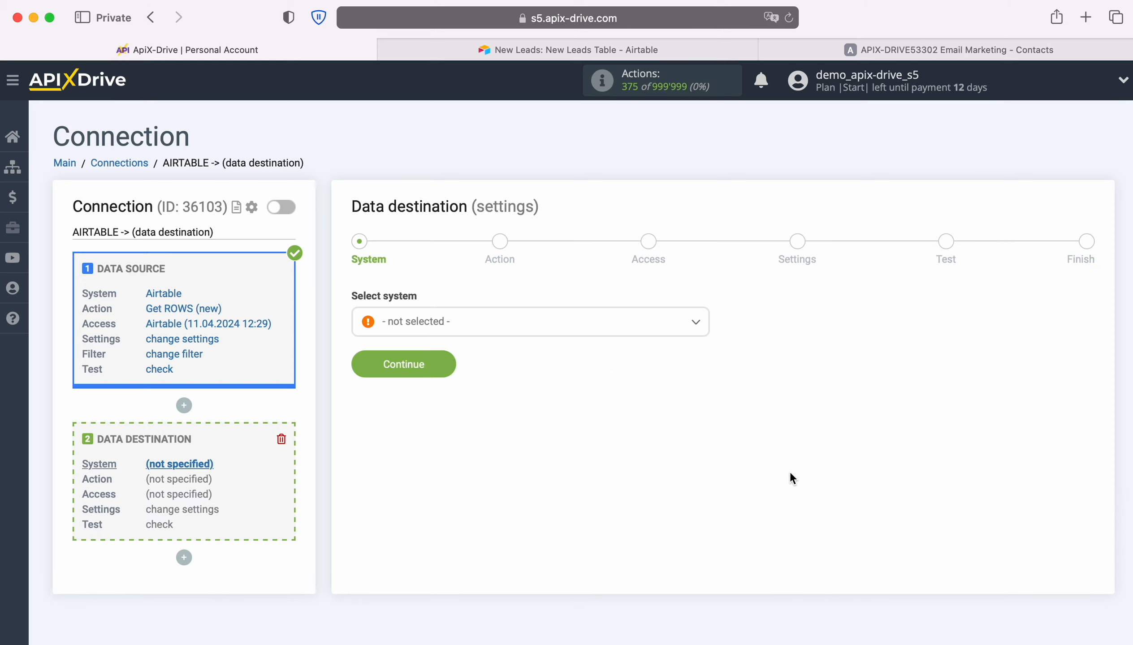
{"action": "left_click", "coordinate": [635, 329]}
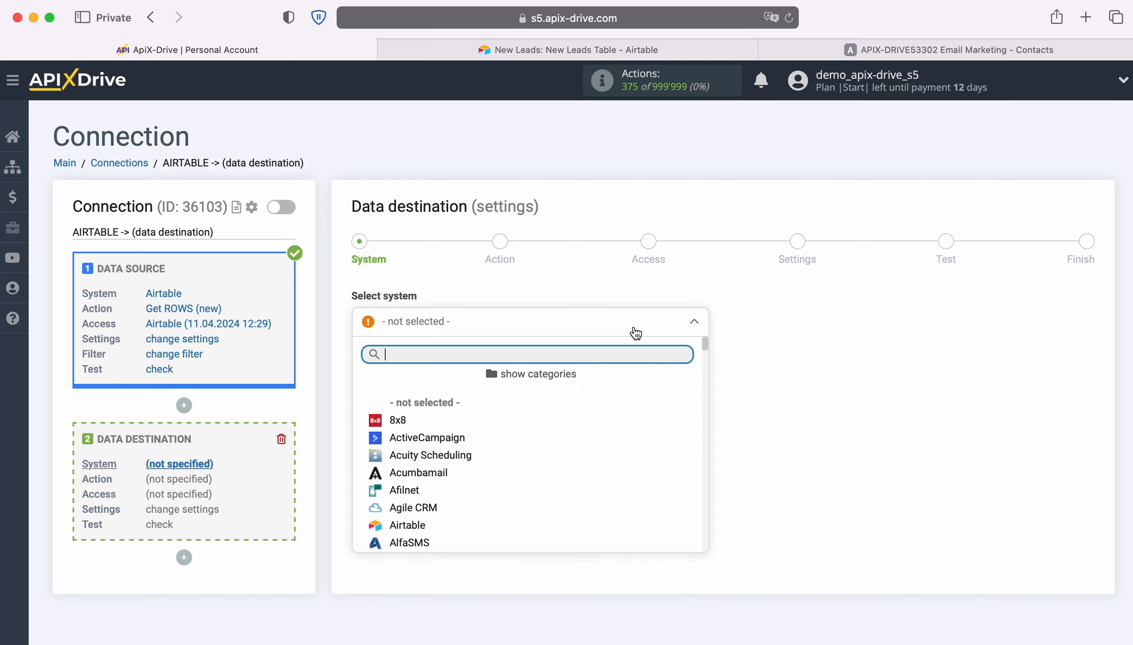
{"action": "left_click", "coordinate": [458, 440]}
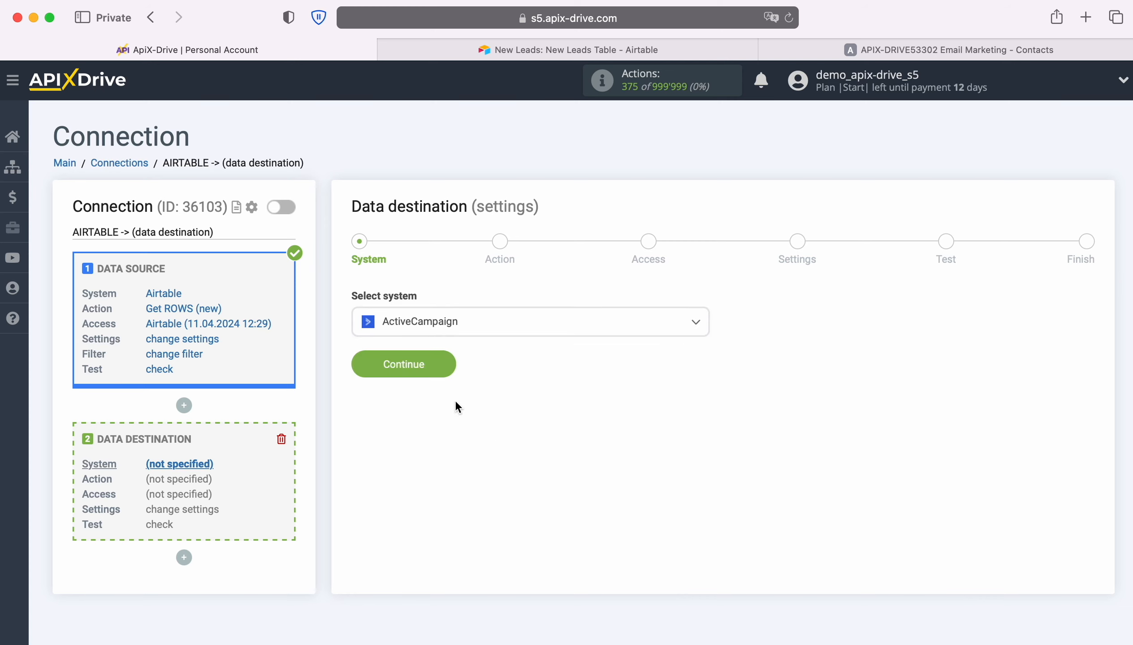
{"action": "left_click", "coordinate": [448, 373]}
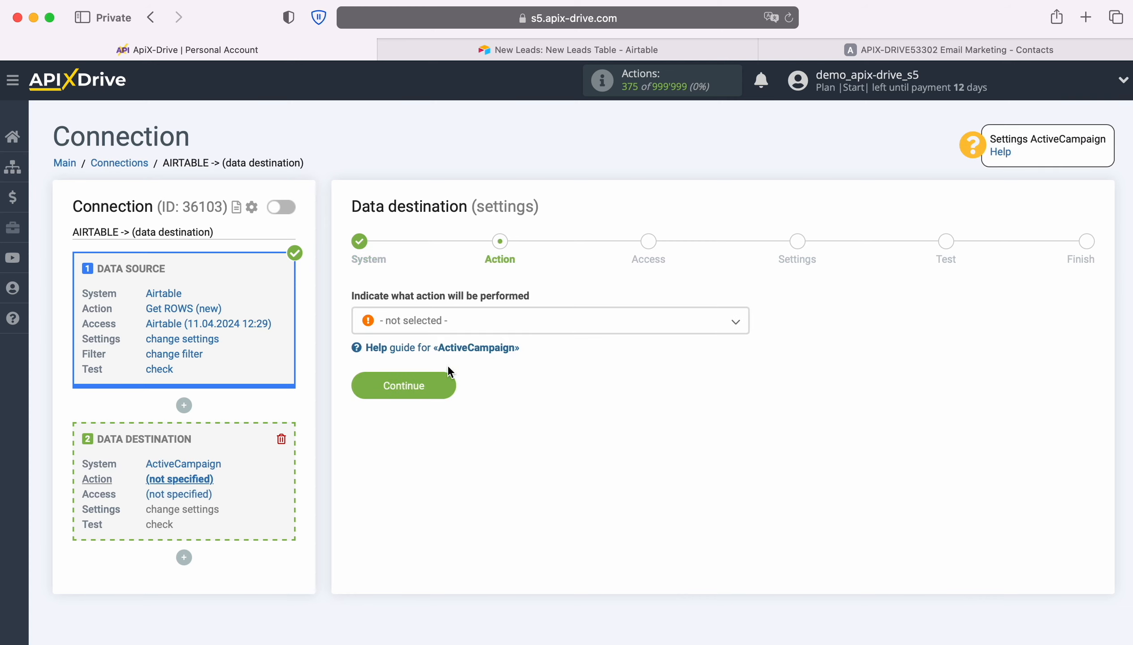
Step: Set the data destination action to Add / Update CONTACT and proceed to the access stage
{"action": "left_click", "coordinate": [559, 328]}
{"action": "left_click", "coordinate": [465, 398]}
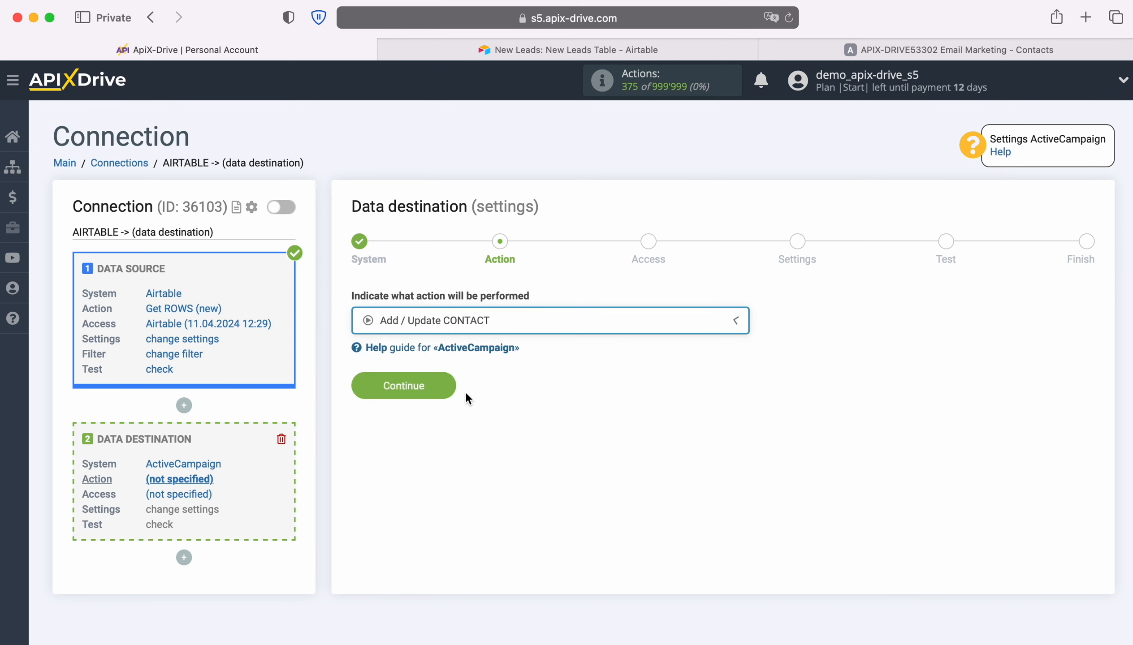
{"action": "left_click", "coordinate": [449, 384]}
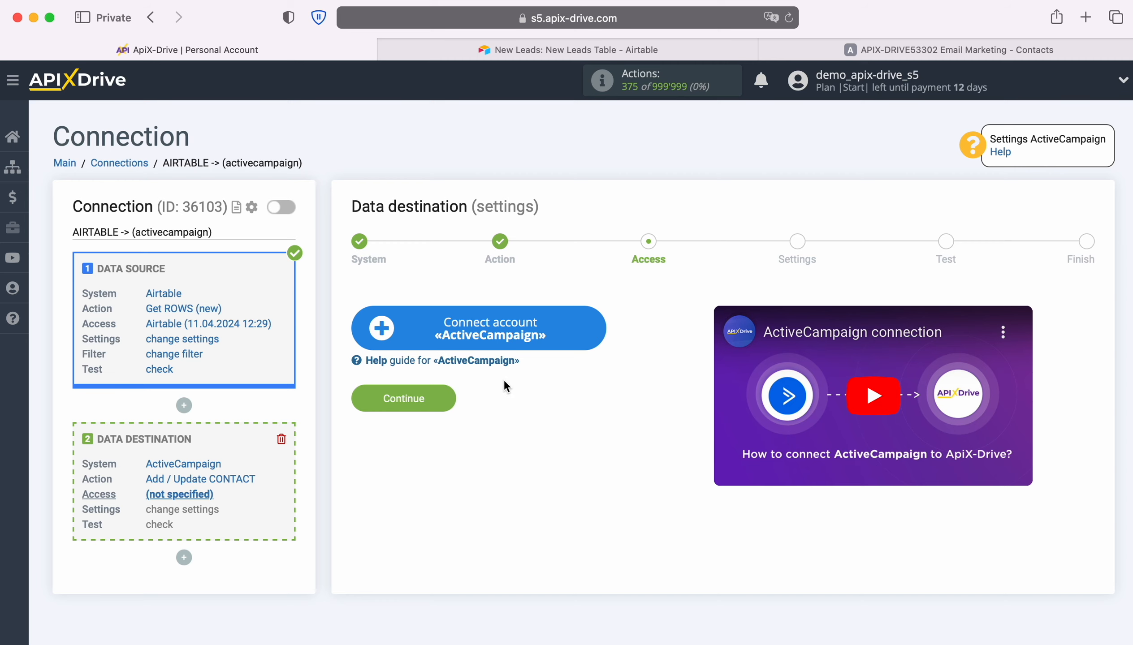
Step: Start connecting an ActiveCampaign account, copy the API URL from ActiveCampaign's Developer settings, and paste it as the API Domain in ApiX-Drive
{"action": "left_click", "coordinate": [601, 332]}
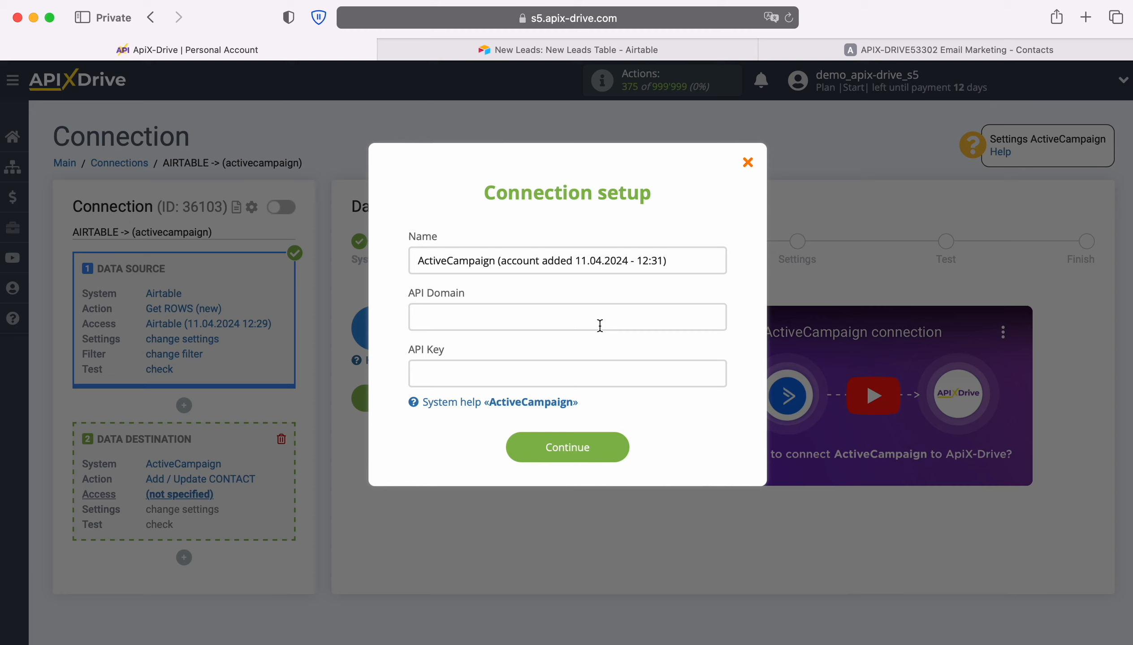
{"action": "left_click", "coordinate": [848, 48]}
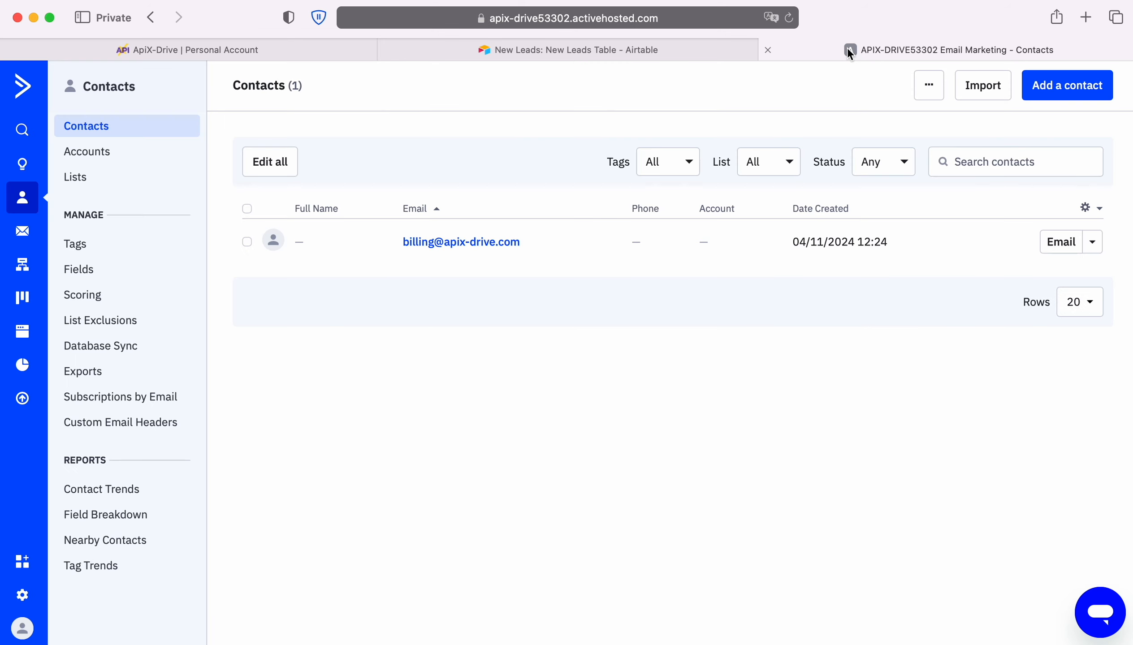
{"action": "left_click", "coordinate": [23, 595]}
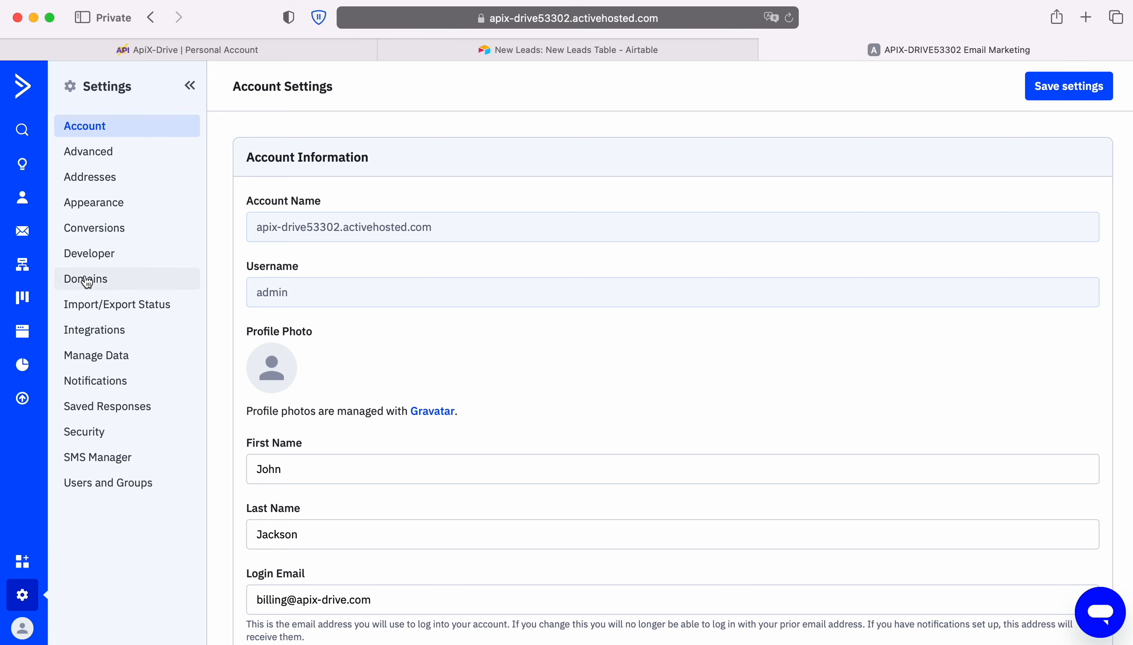
{"action": "left_click", "coordinate": [93, 255]}
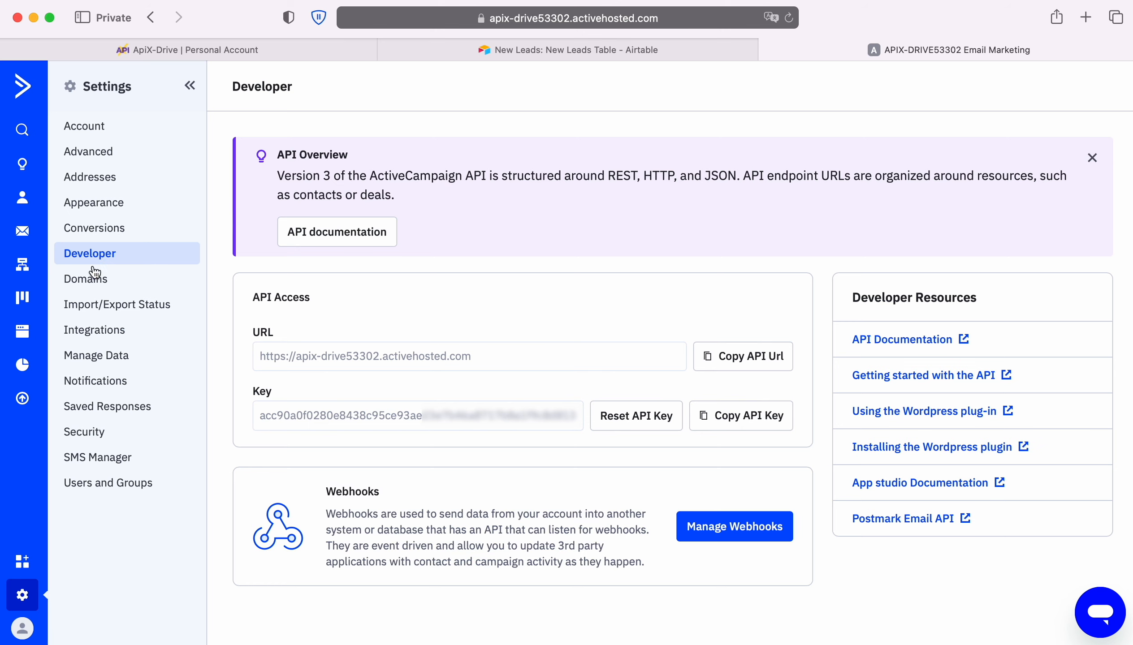
{"action": "left_click", "coordinate": [735, 359]}
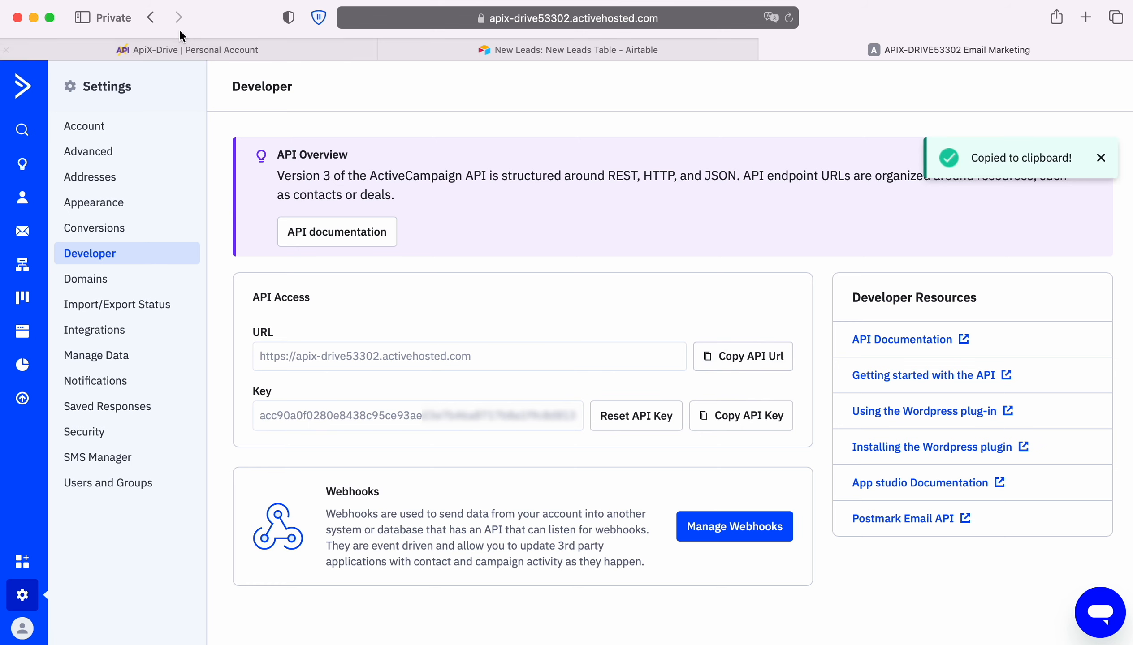
{"action": "left_click", "coordinate": [174, 50]}
{"action": "right_click", "coordinate": [449, 323]}
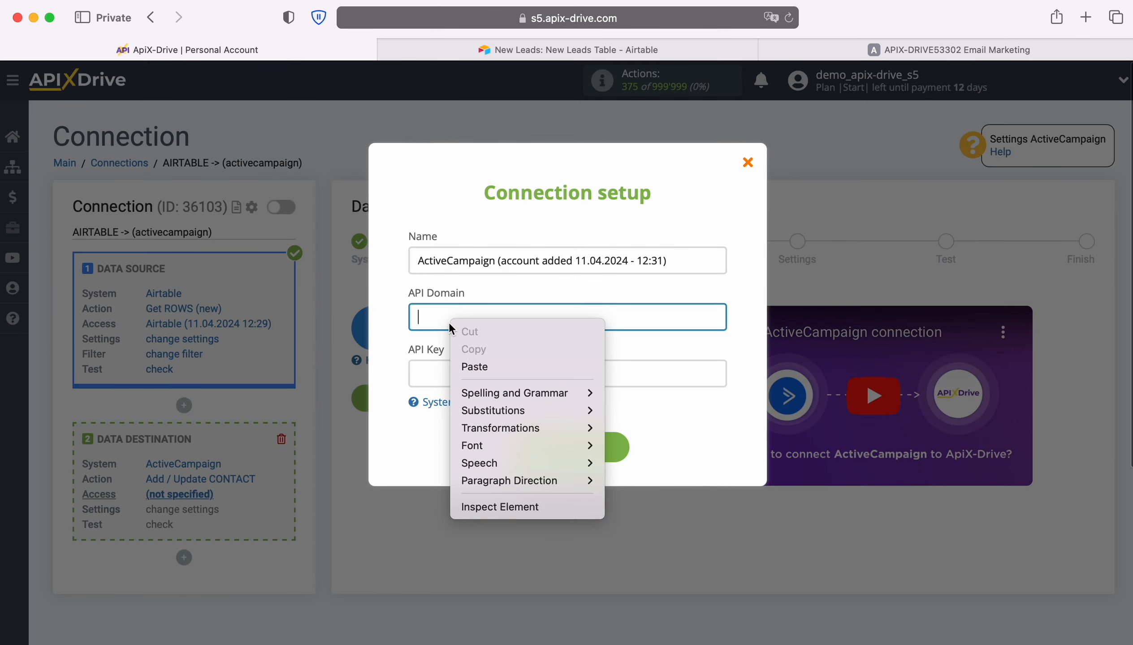
{"action": "left_click", "coordinate": [477, 367]}
Step: Copy the API key from ActiveCampaign's Developer settings, paste it into the API Key field in ApiX-Drive, and save the account connection
{"action": "left_click", "coordinate": [875, 50]}
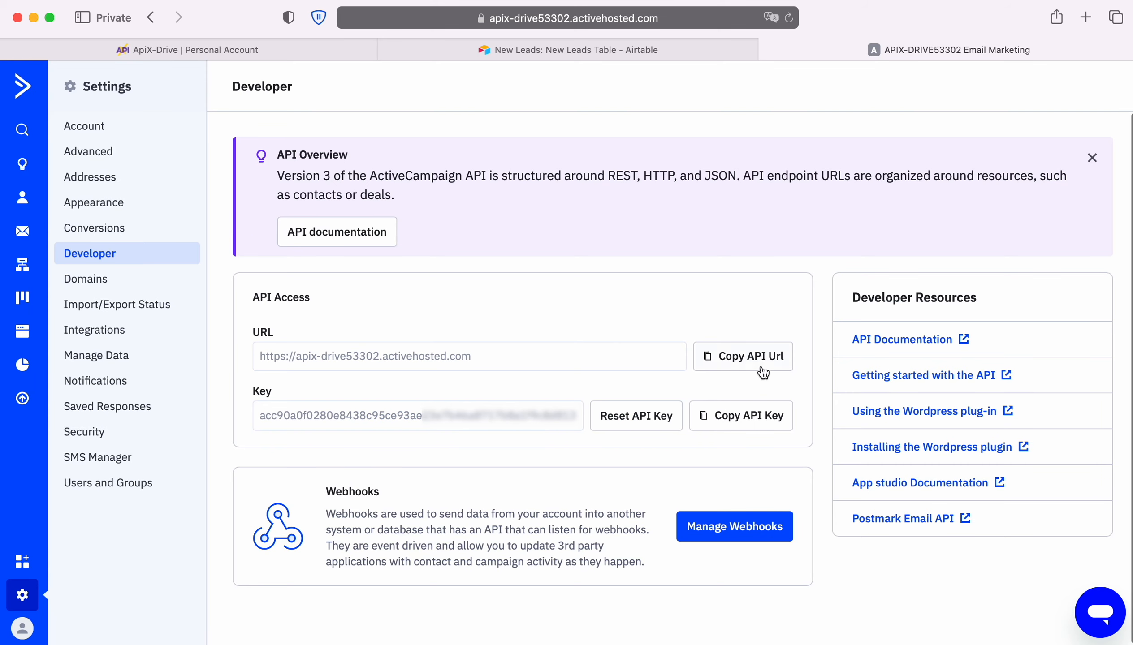
{"action": "left_click", "coordinate": [751, 418]}
{"action": "left_click", "coordinate": [217, 56]}
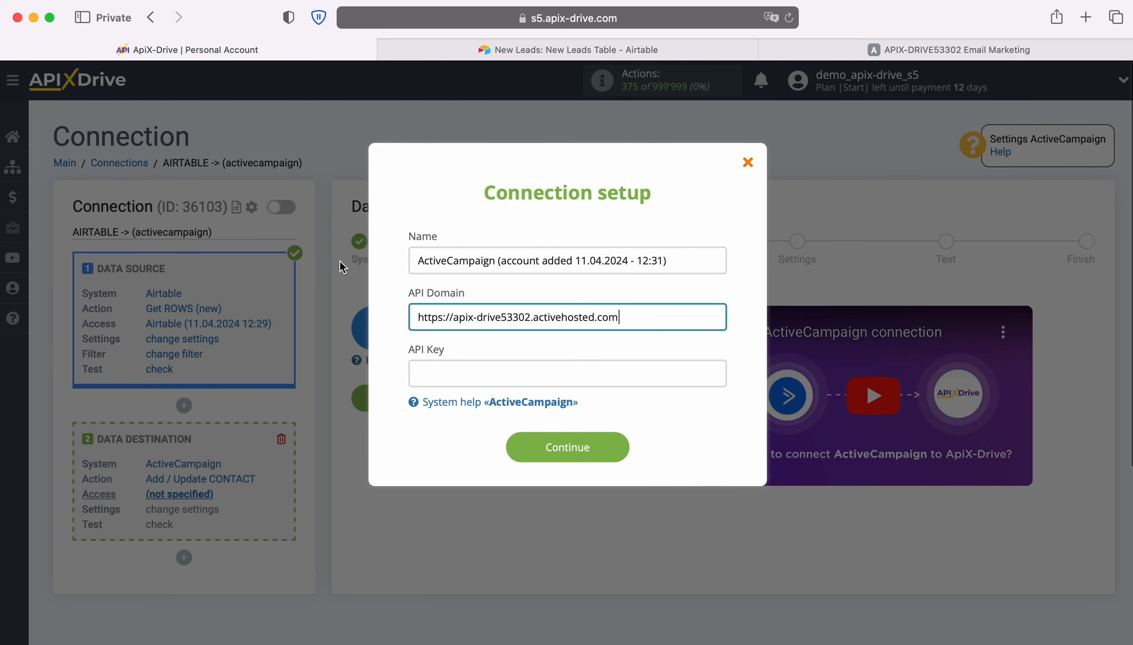
{"action": "right_click", "coordinate": [427, 372]}
{"action": "left_click", "coordinate": [479, 425]}
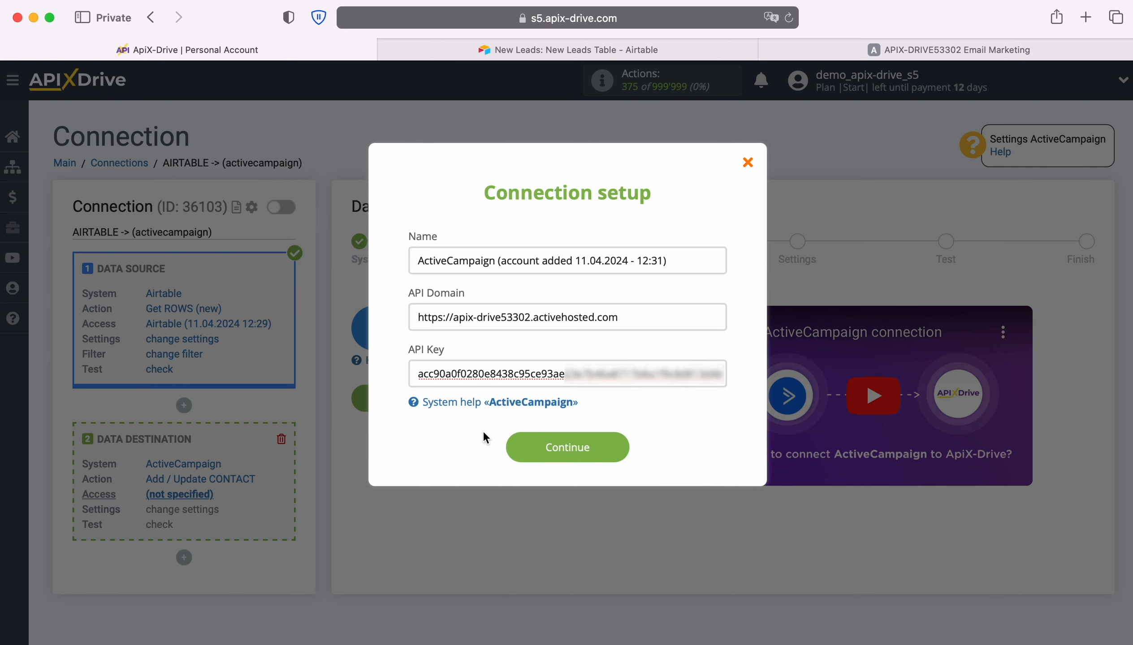
{"action": "left_click", "coordinate": [620, 448]}
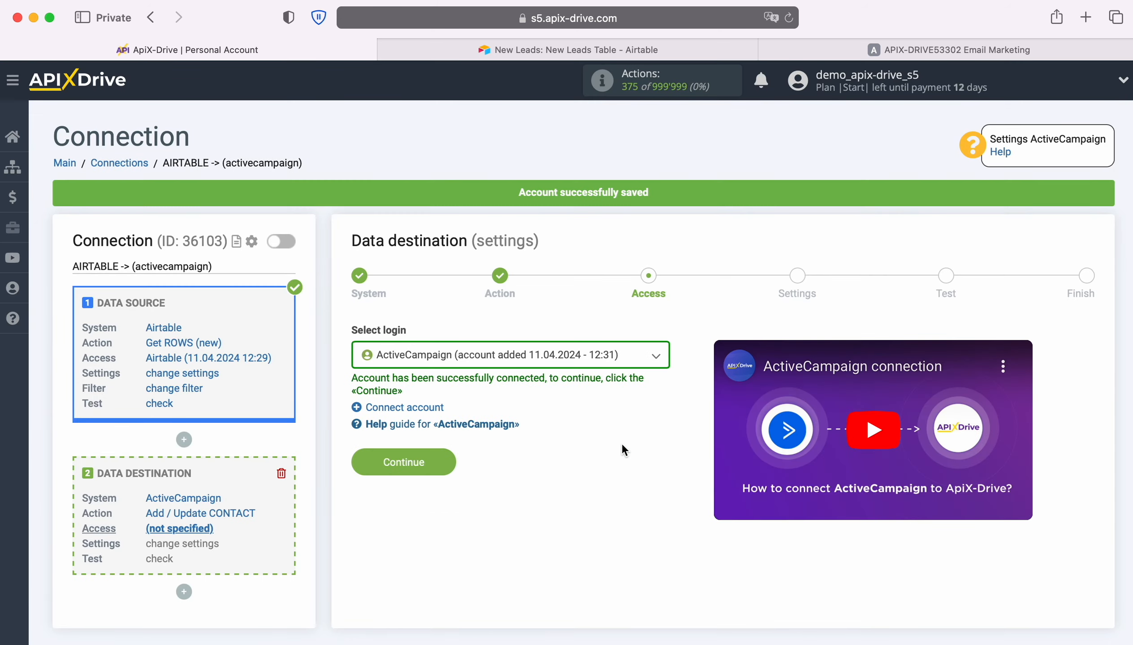
Step: Select the newly connected ActiveCampaign account as the destination login and proceed to its settings
{"action": "left_click", "coordinate": [628, 358]}
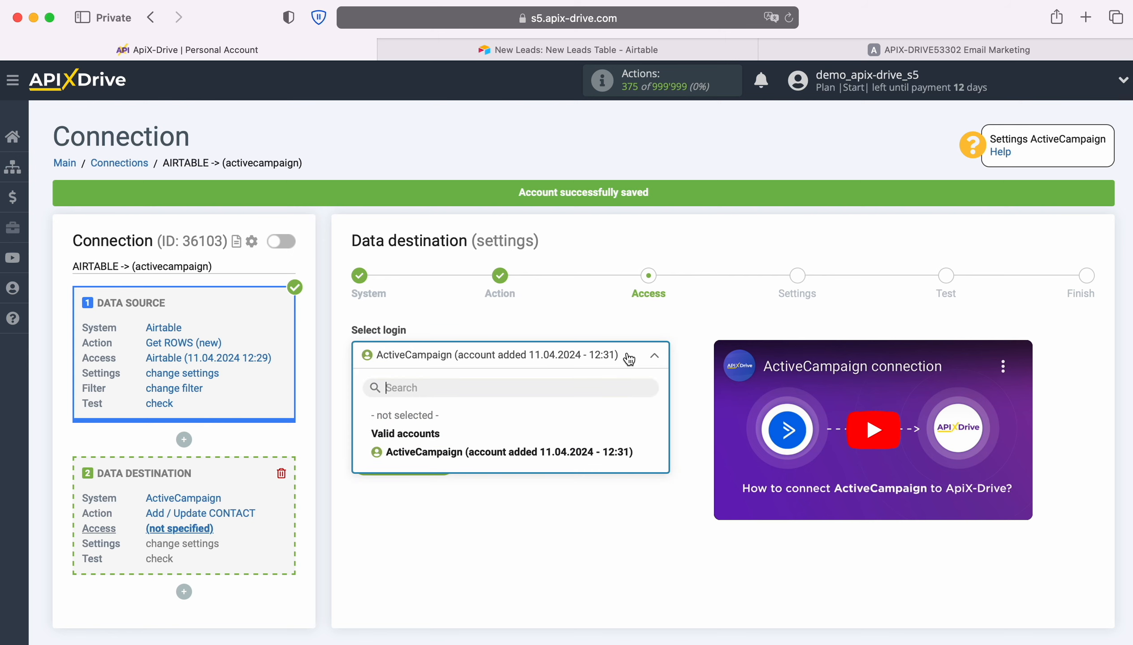
{"action": "left_click", "coordinate": [605, 453]}
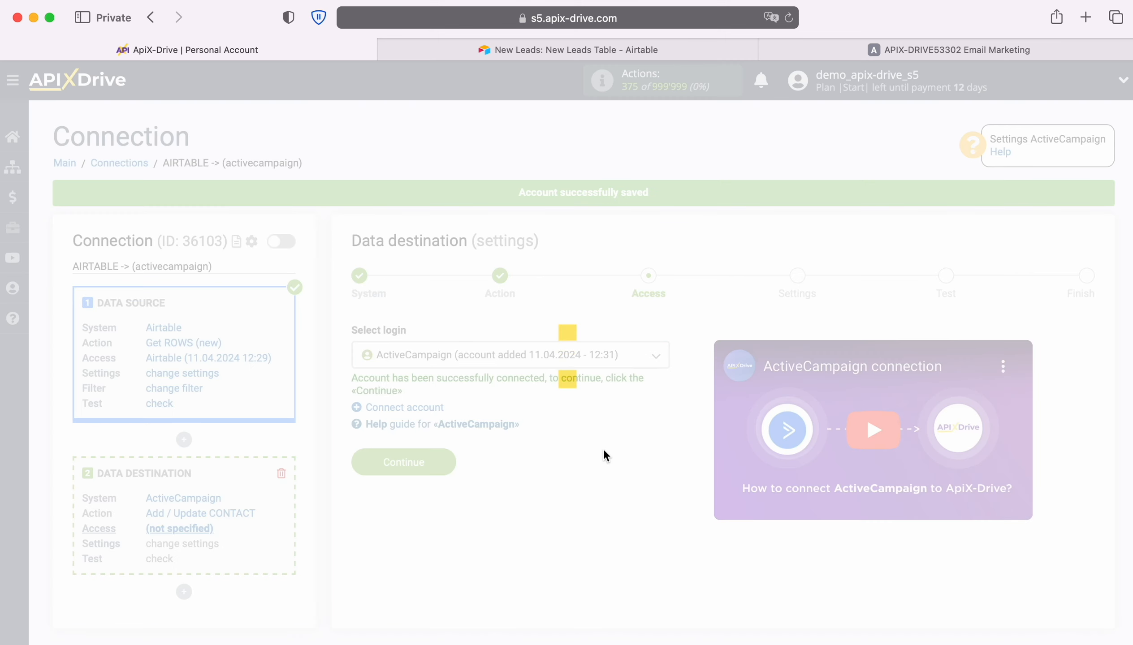
{"action": "left_click", "coordinate": [450, 455]}
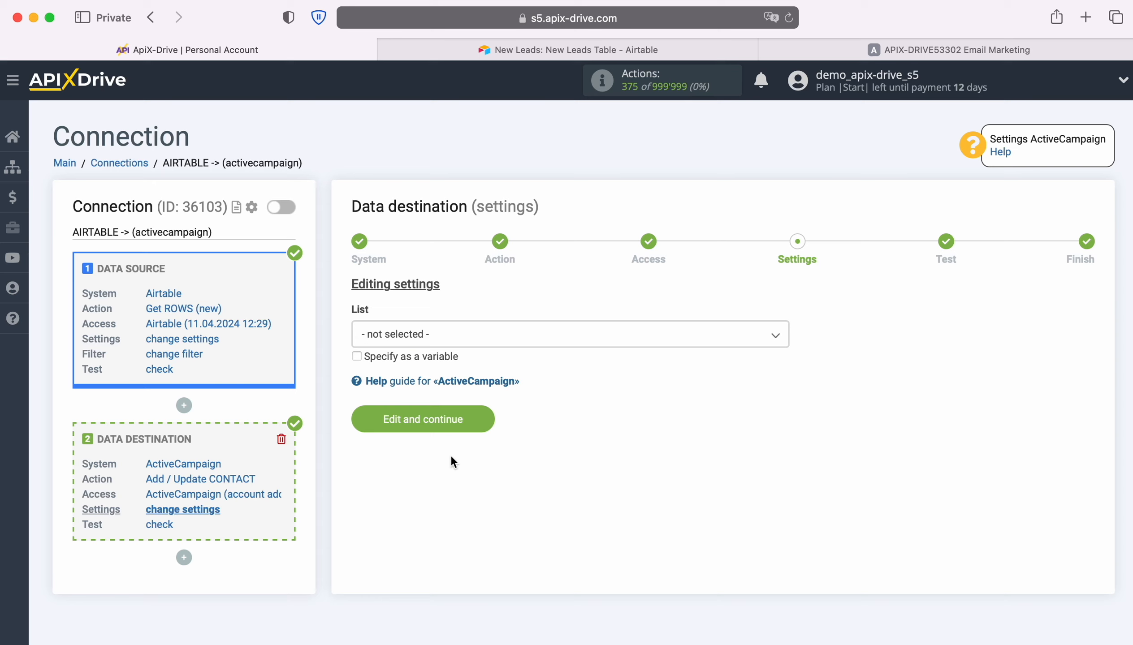
Step: Set the destination list to Master Contact List and map its E-mail field to the Airtable Email variable
{"action": "left_click", "coordinate": [430, 335]}
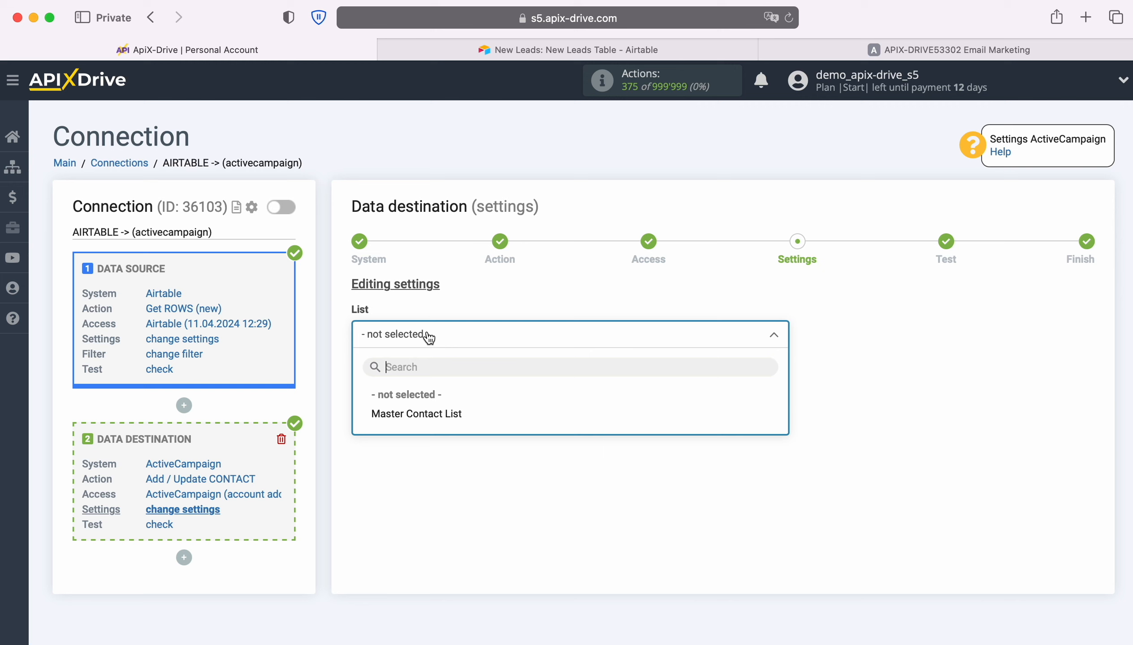
{"action": "left_click", "coordinate": [433, 413]}
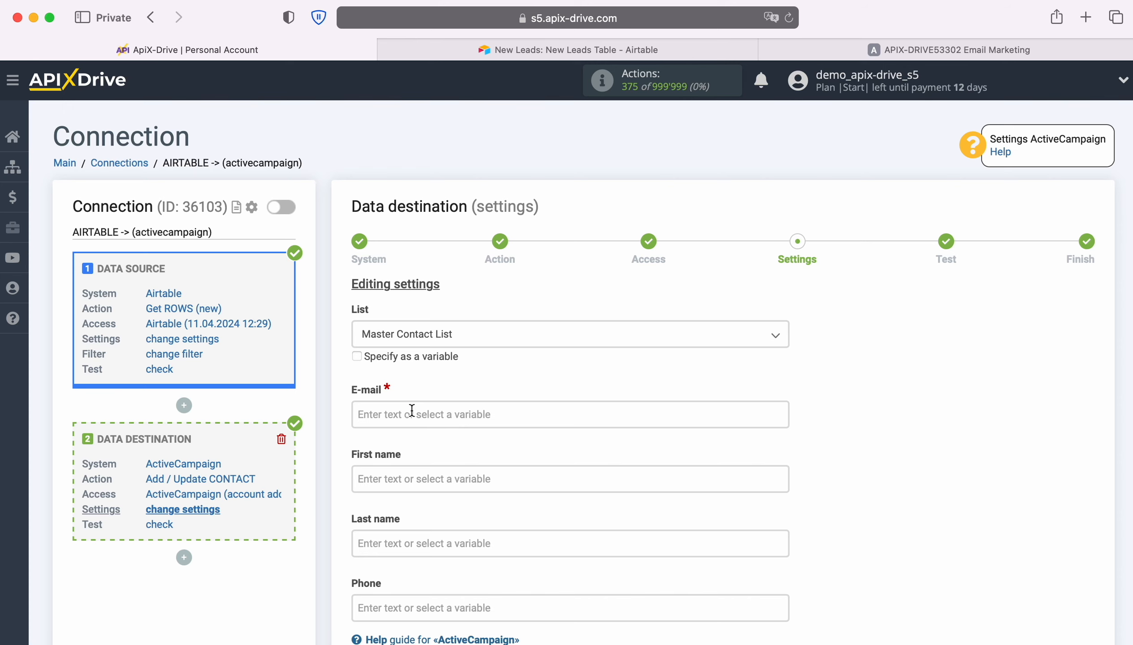
{"action": "left_click", "coordinate": [436, 419]}
{"action": "scroll", "coordinate": [411, 409], "scroll_direction": "down", "scroll_amount": 5}
{"action": "scroll", "coordinate": [677, 382], "scroll_direction": "down", "scroll_amount": 2}
{"action": "scroll", "coordinate": [677, 382], "scroll_direction": "down", "scroll_amount": 1}
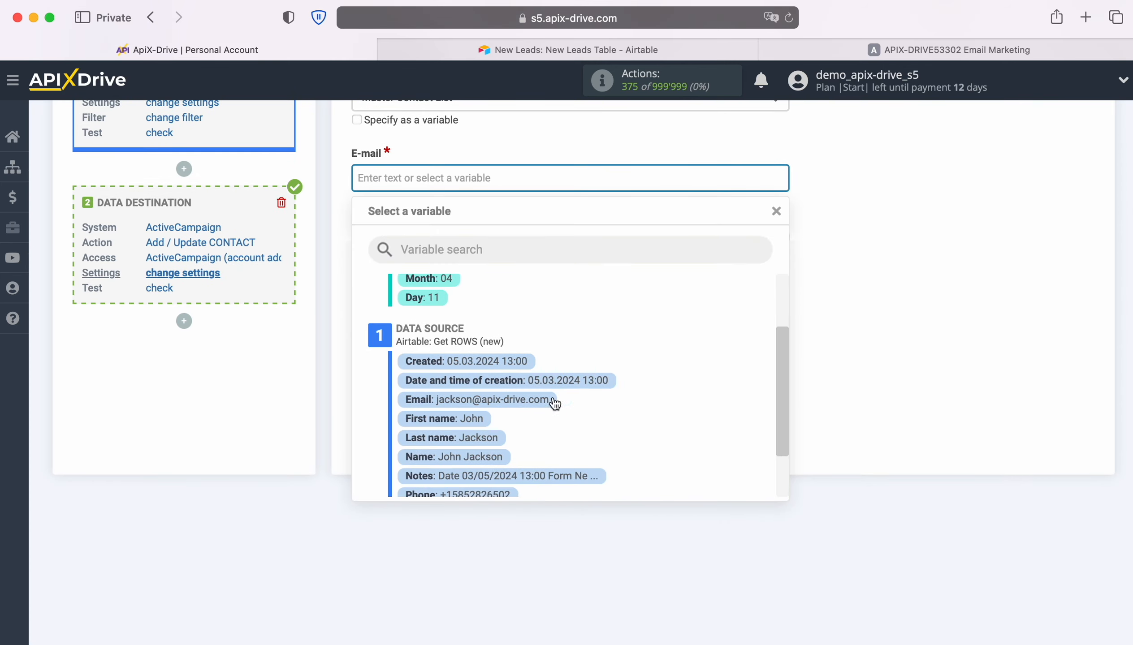
{"action": "left_click", "coordinate": [553, 401]}
Step: Map the contact's First name and Last name fields to the matching Airtable First name and Last name variables
{"action": "left_click", "coordinate": [441, 248]}
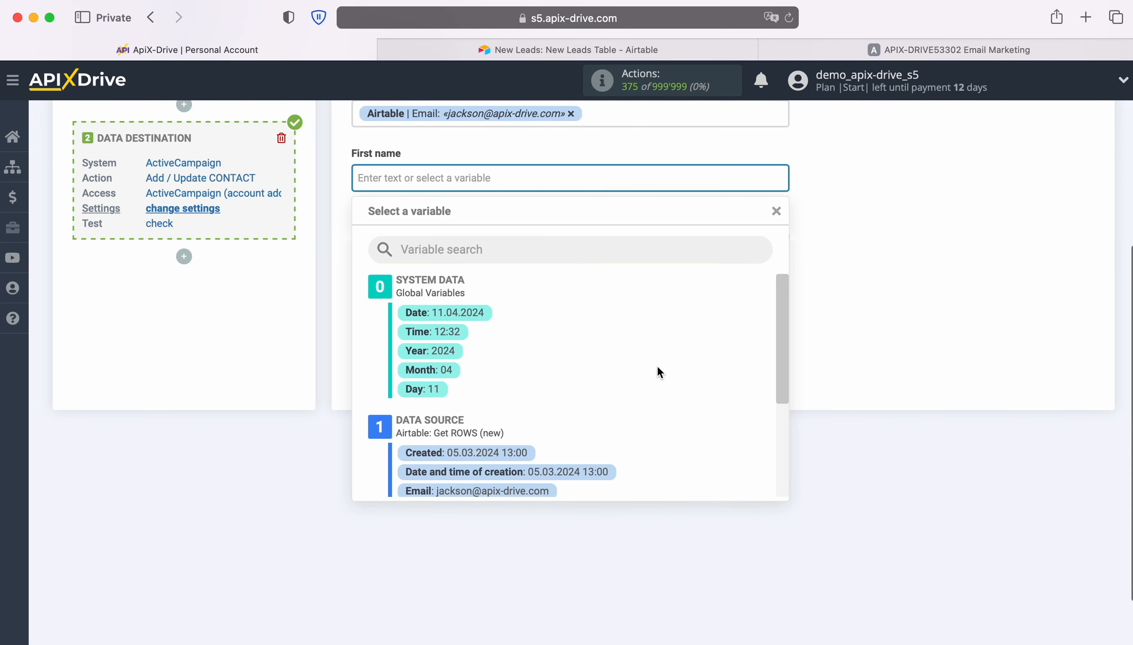
{"action": "scroll", "coordinate": [660, 364], "scroll_direction": "down", "scroll_amount": 3}
{"action": "left_click", "coordinate": [460, 410]}
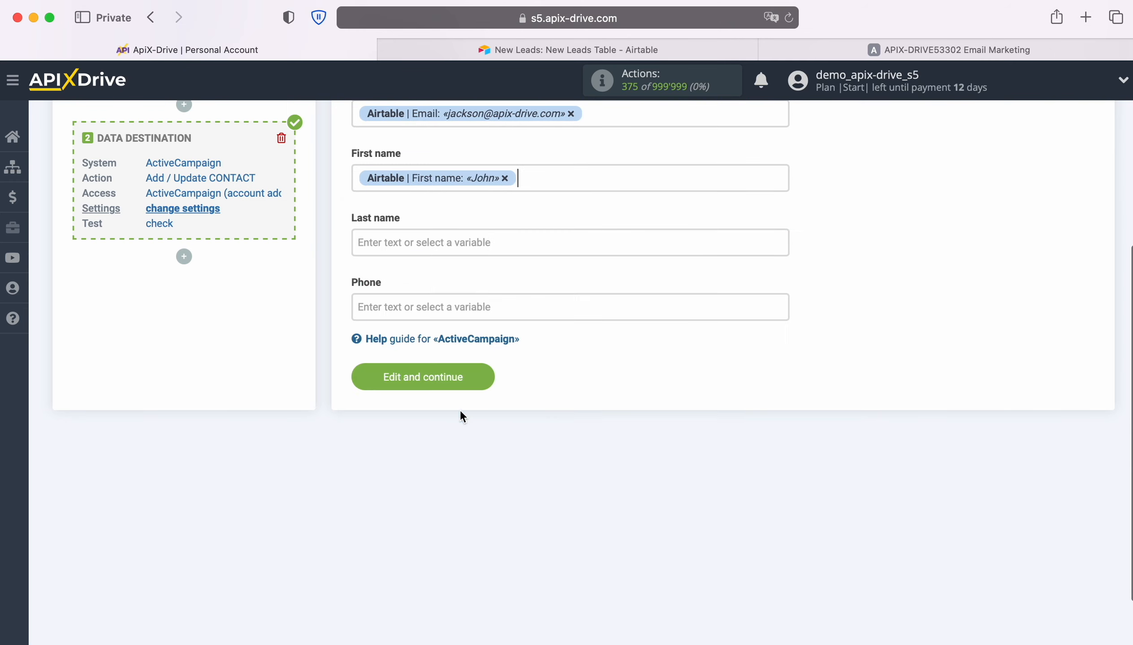
{"action": "left_click", "coordinate": [424, 237]}
{"action": "scroll", "coordinate": [686, 362], "scroll_direction": "down", "scroll_amount": 3}
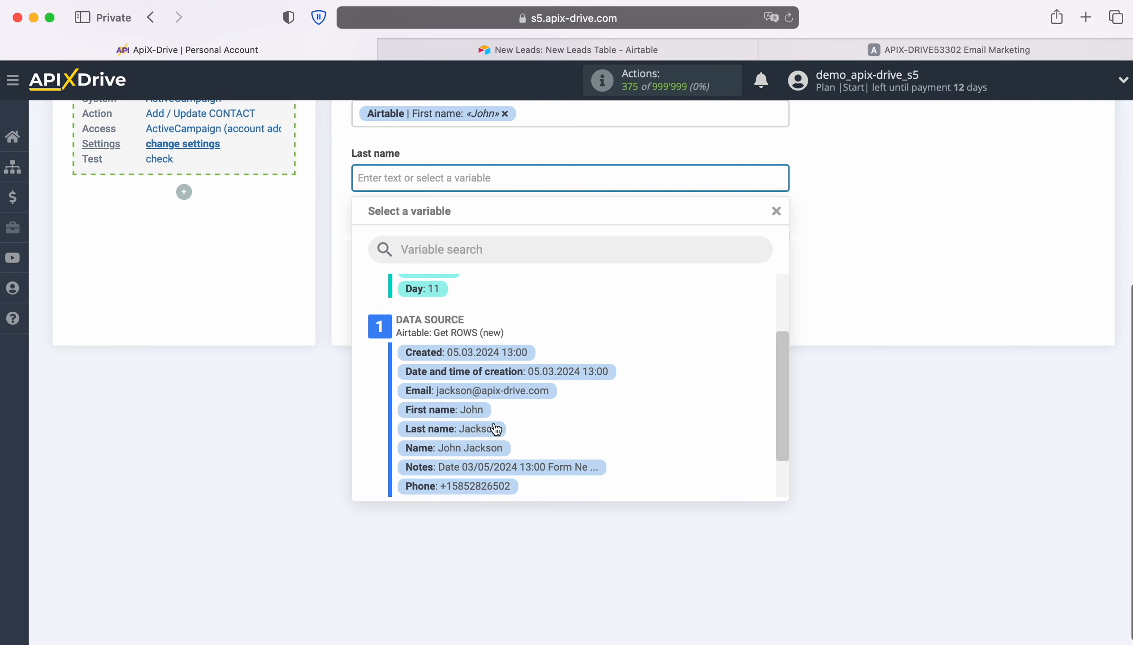
{"action": "left_click", "coordinate": [495, 428]}
Step: Map the contact's Phone field to the Airtable Phone variable and save the settings to reach the test stage
{"action": "left_click", "coordinate": [403, 253]}
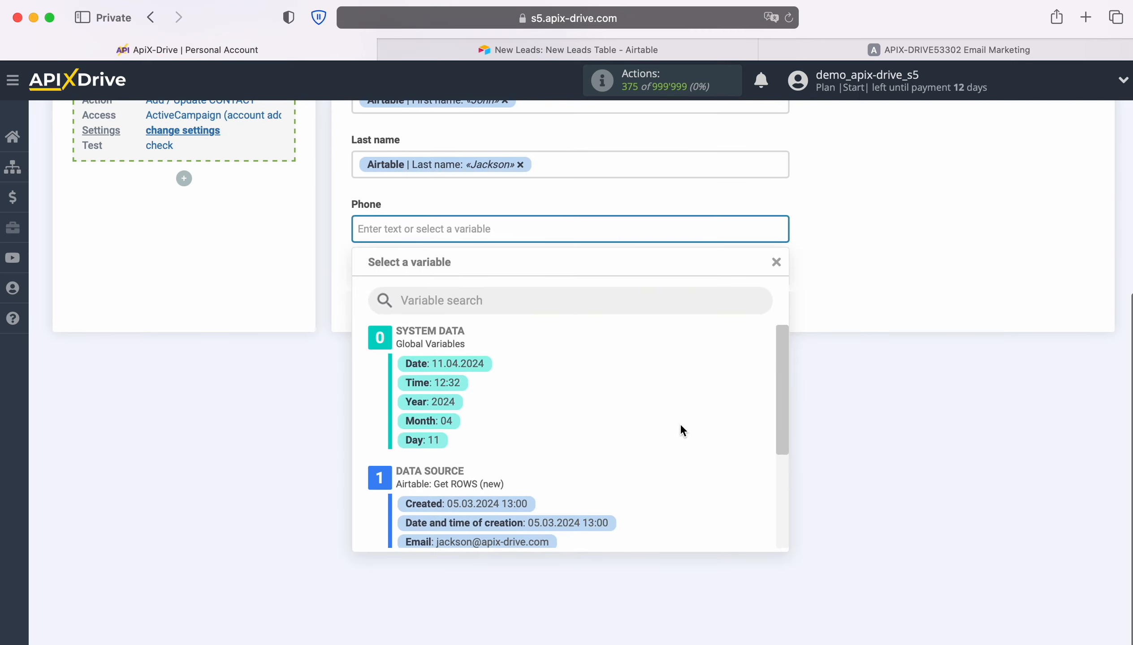
{"action": "scroll", "coordinate": [682, 423], "scroll_direction": "down", "scroll_amount": 3}
{"action": "left_click", "coordinate": [504, 521]}
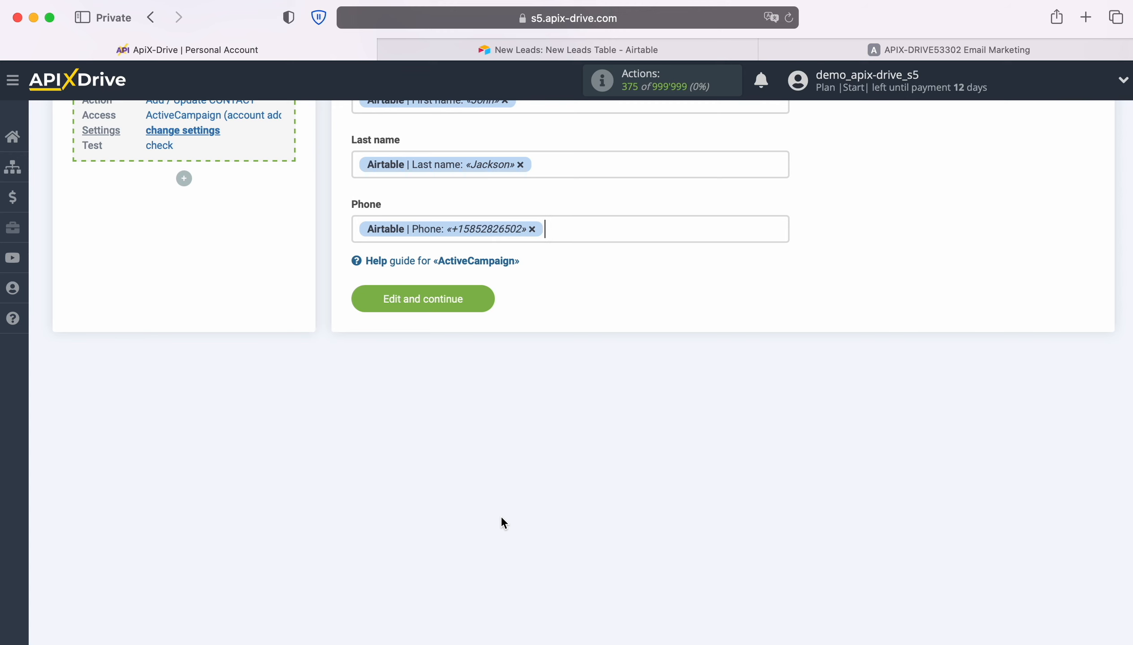
{"action": "left_click", "coordinate": [489, 297]}
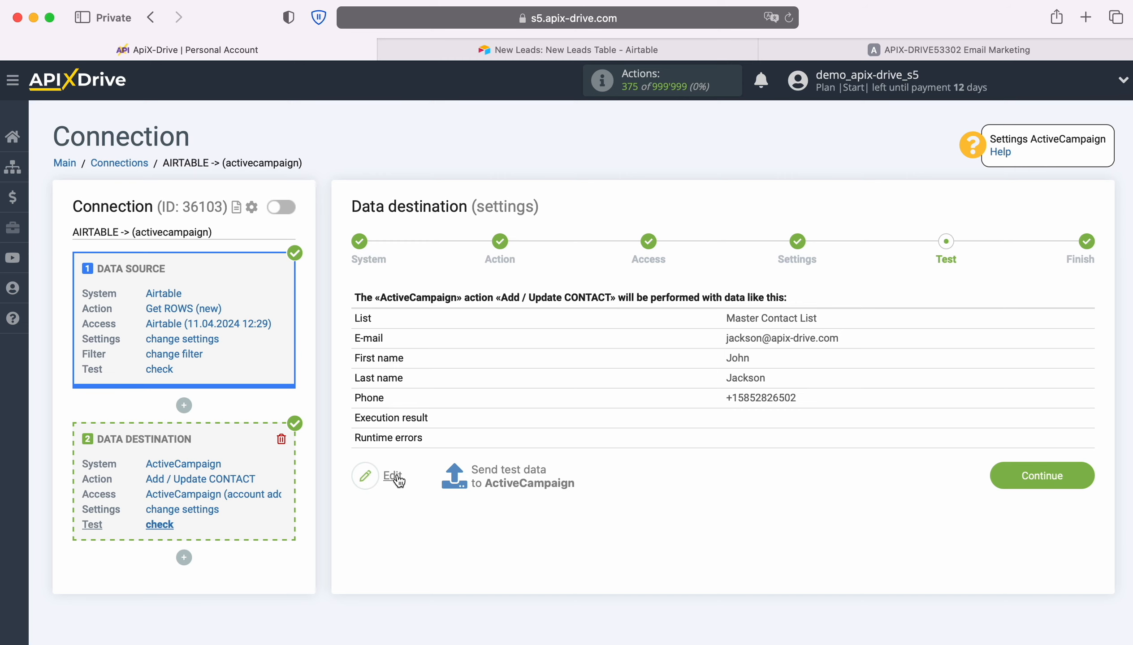
Step: Send the test data to ActiveCampaign, then switch there and open the transferred contact's details
{"action": "left_click", "coordinate": [512, 474]}
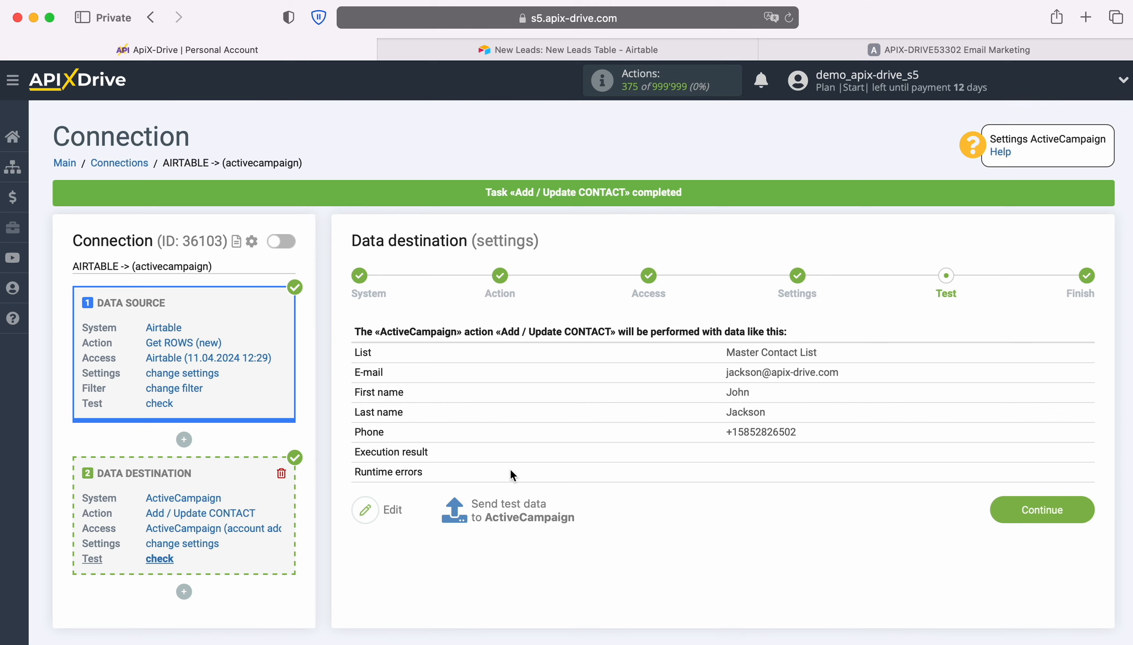
{"action": "left_click", "coordinate": [781, 51]}
{"action": "left_click", "coordinate": [338, 288]}
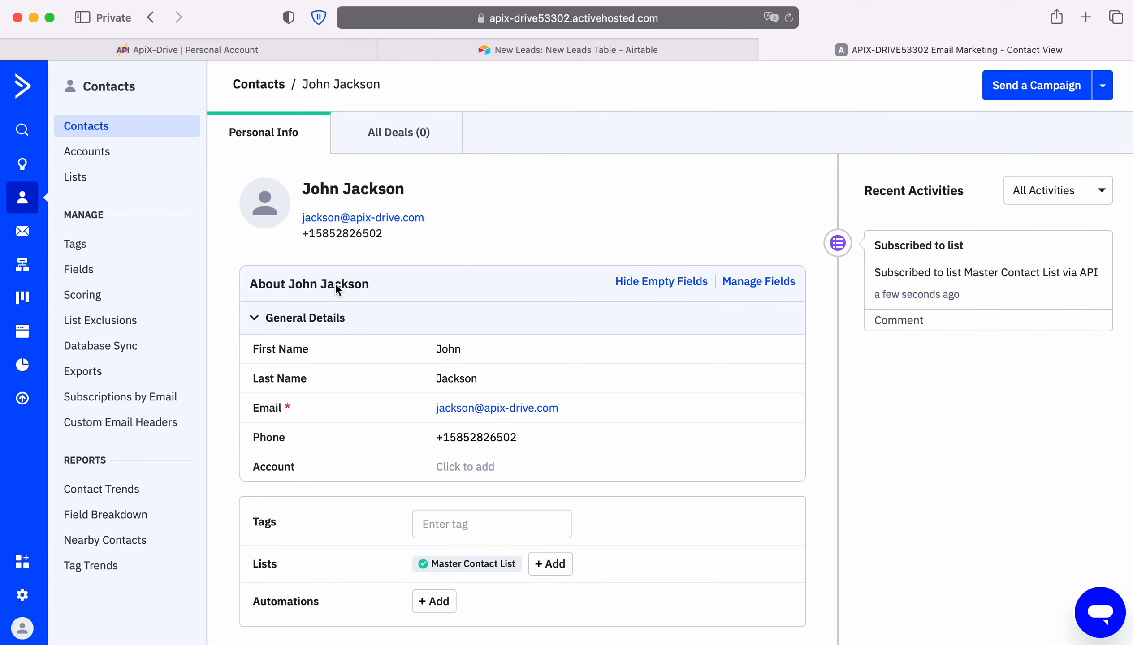
Step: Return to ApiX-Drive, finish the data destination setup, and enable automatic updates for the connection
{"action": "left_click", "coordinate": [120, 48]}
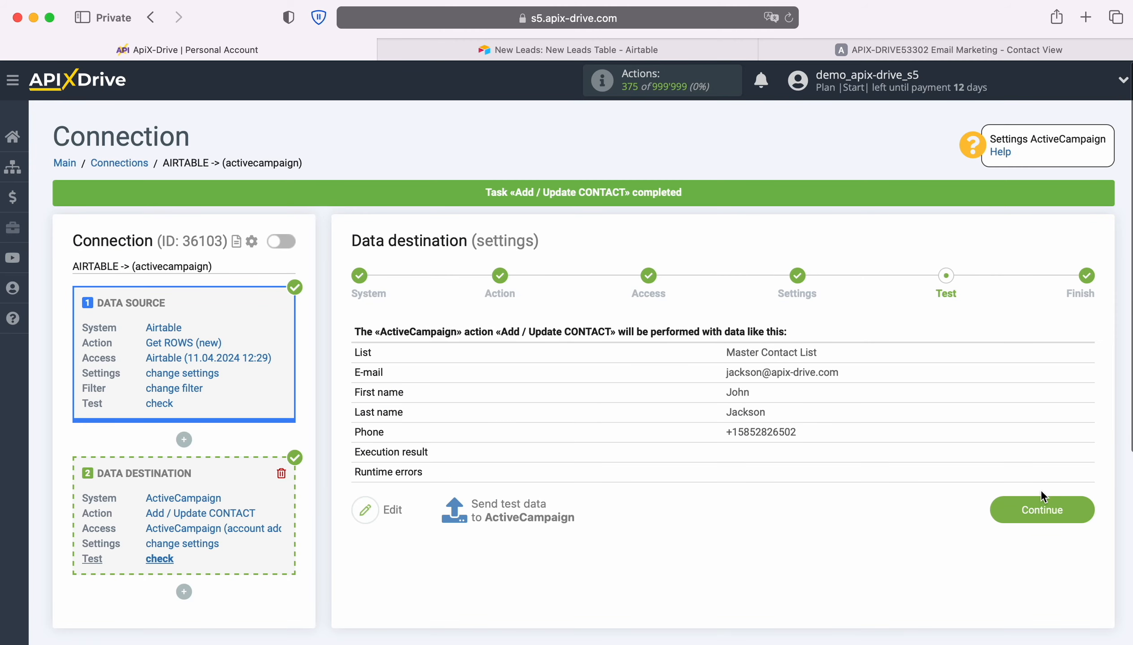
{"action": "left_click", "coordinate": [1081, 505]}
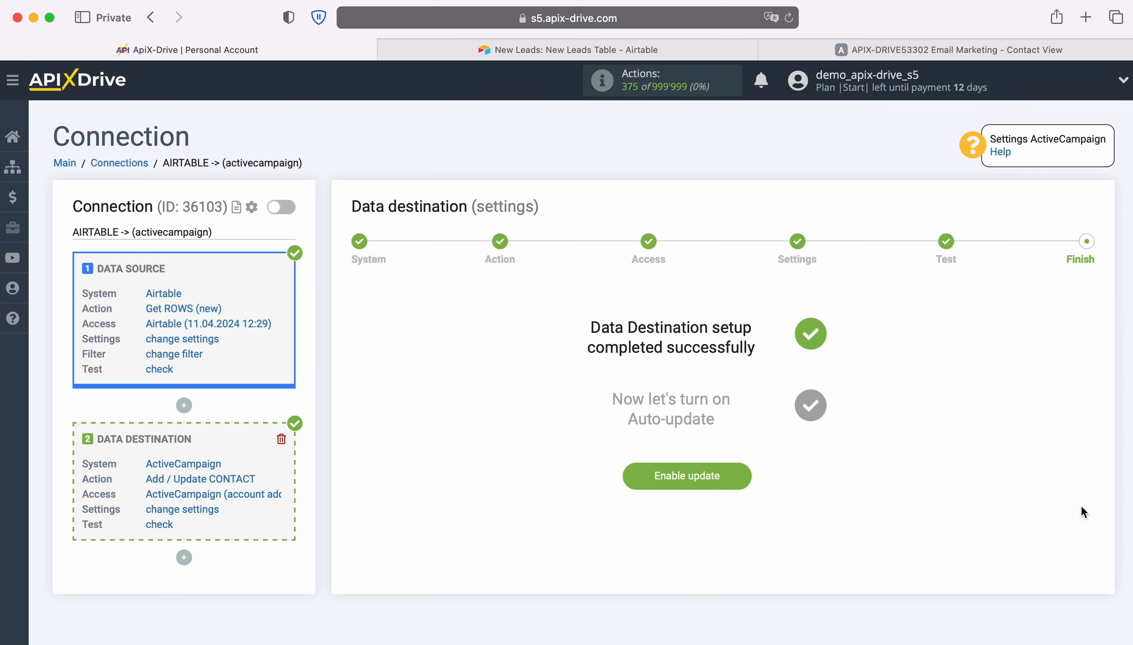
{"action": "left_click", "coordinate": [747, 473]}
Step: Set the update interval of the AIRTABLE -> (activecampaign) connection to 5 minutes and save its setup
{"action": "left_click", "coordinate": [1078, 254]}
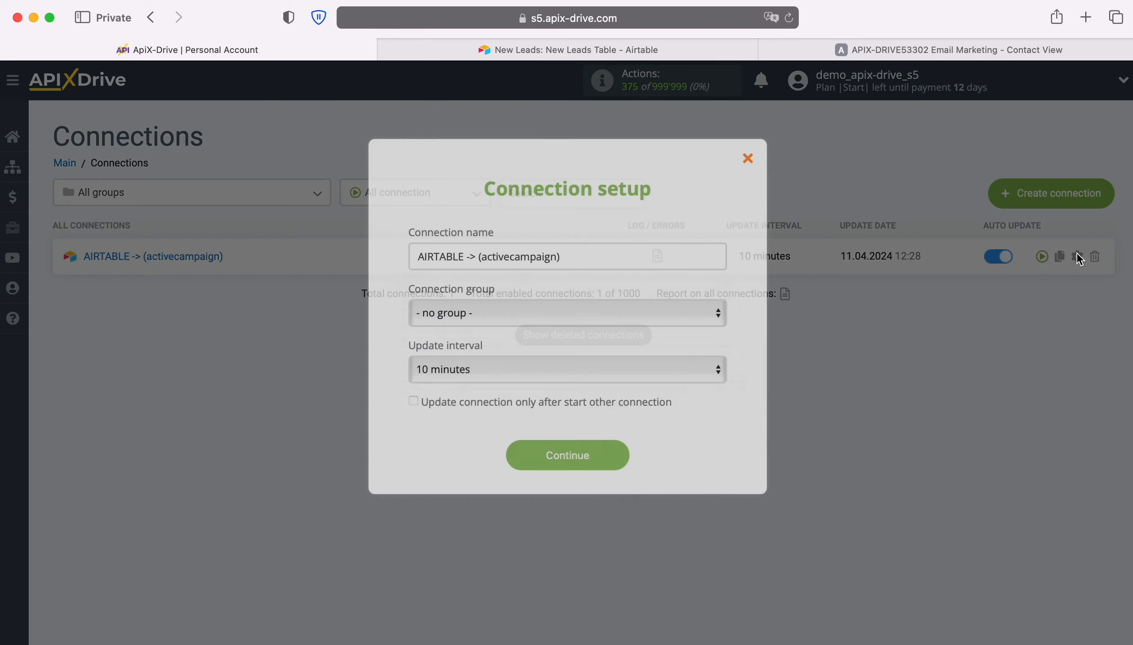
{"action": "left_click", "coordinate": [614, 366]}
{"action": "left_click", "coordinate": [599, 347]}
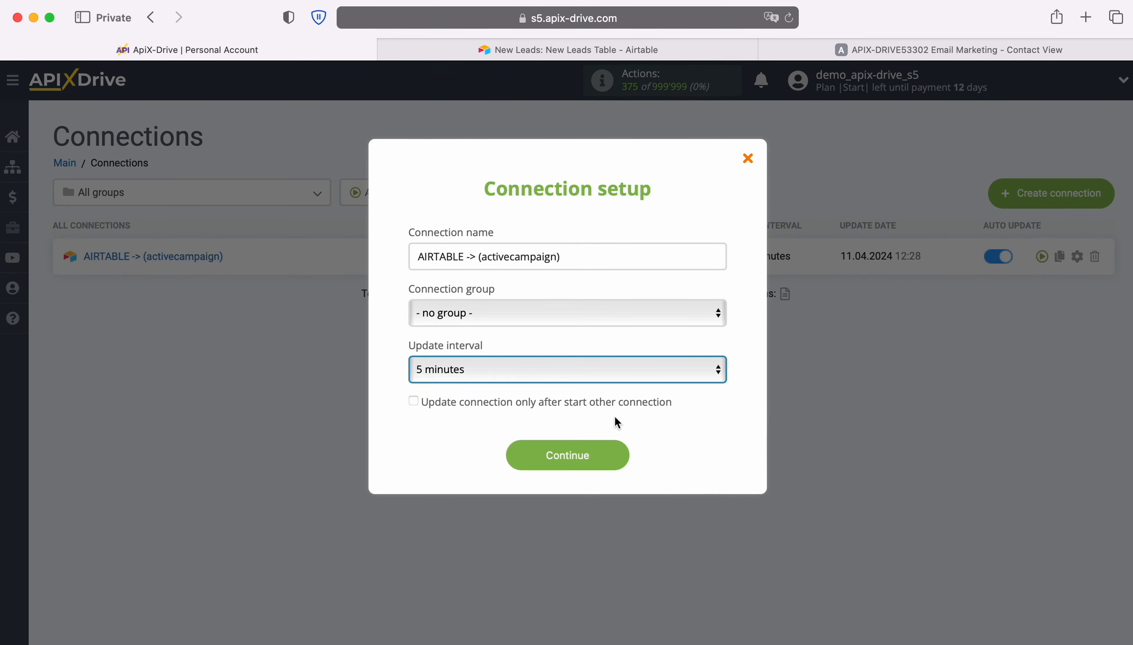
{"action": "left_click", "coordinate": [620, 456]}
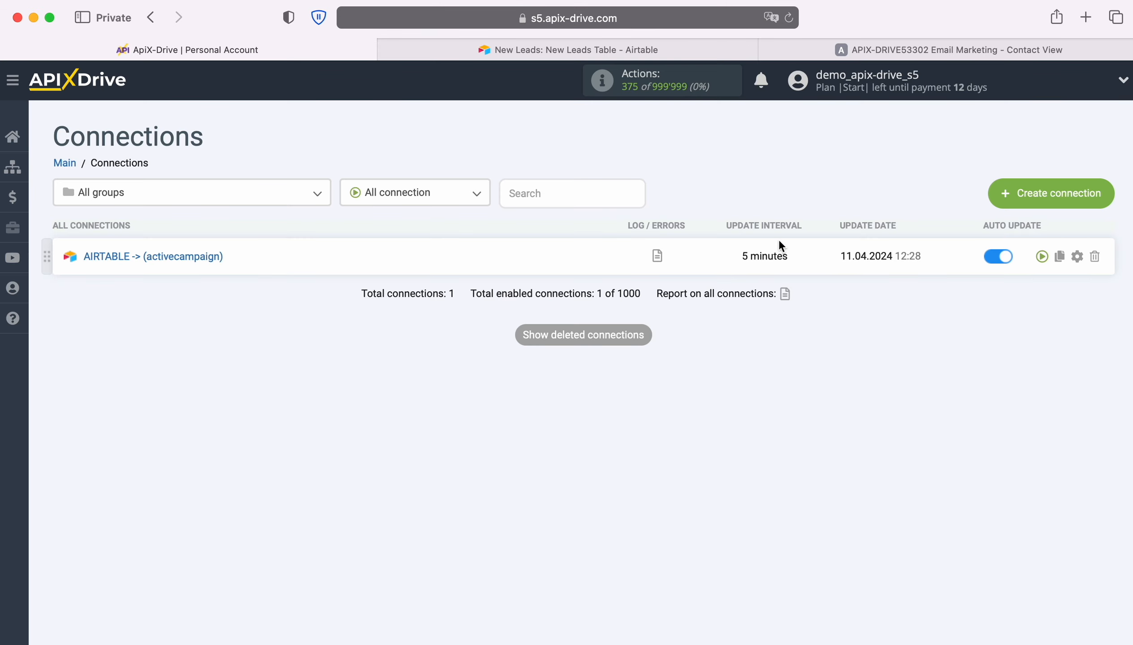